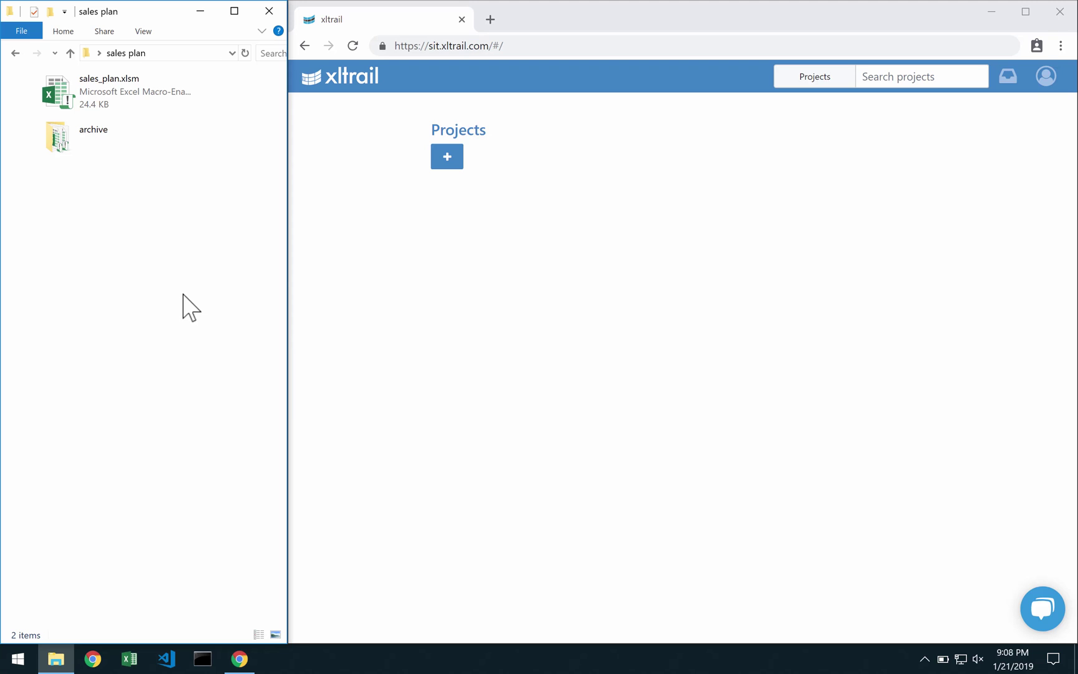
Step: Open the archive folder in sales plan, which holds sales_plan_v1.xlsm and sales_plan_v2.xlsm
left_click(137, 148)
double_click(136, 148)
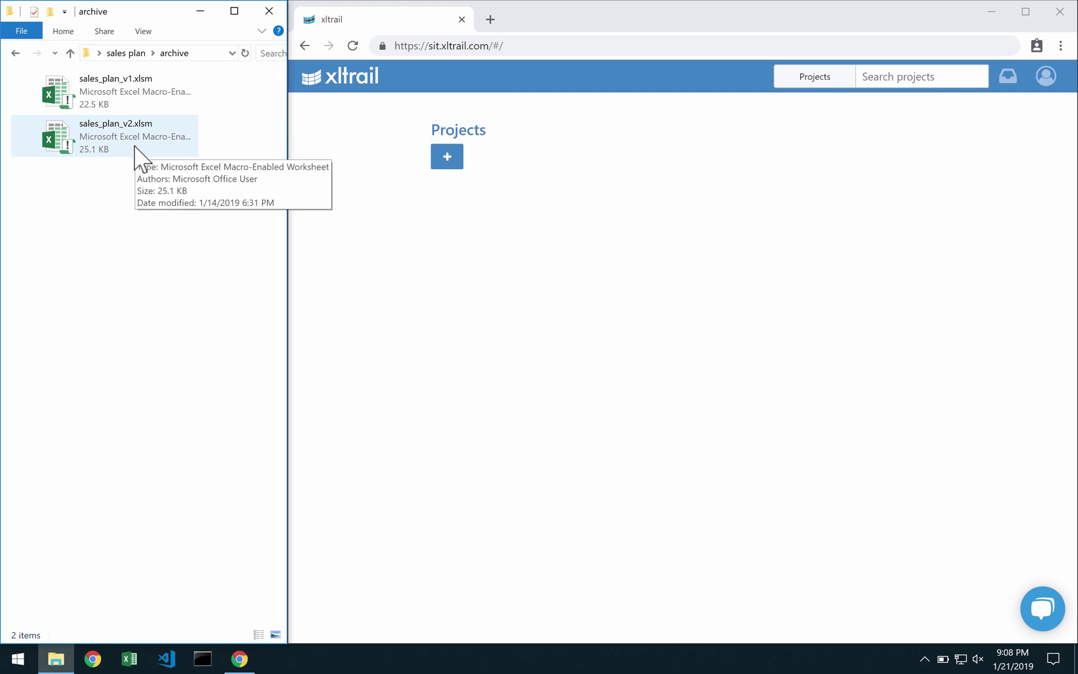
Step: Create an xltrail project named Sales, open it, and show its Upload new workbook area
left_click(447, 157)
left_click(568, 188)
type("SA")
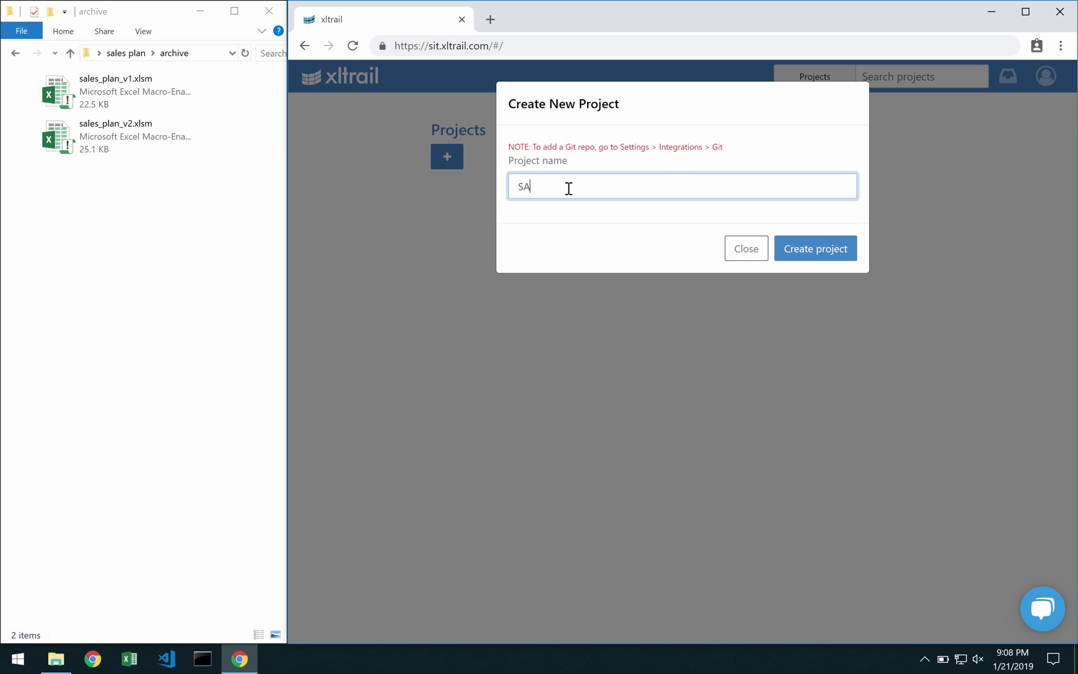
type("les")
key("Return")
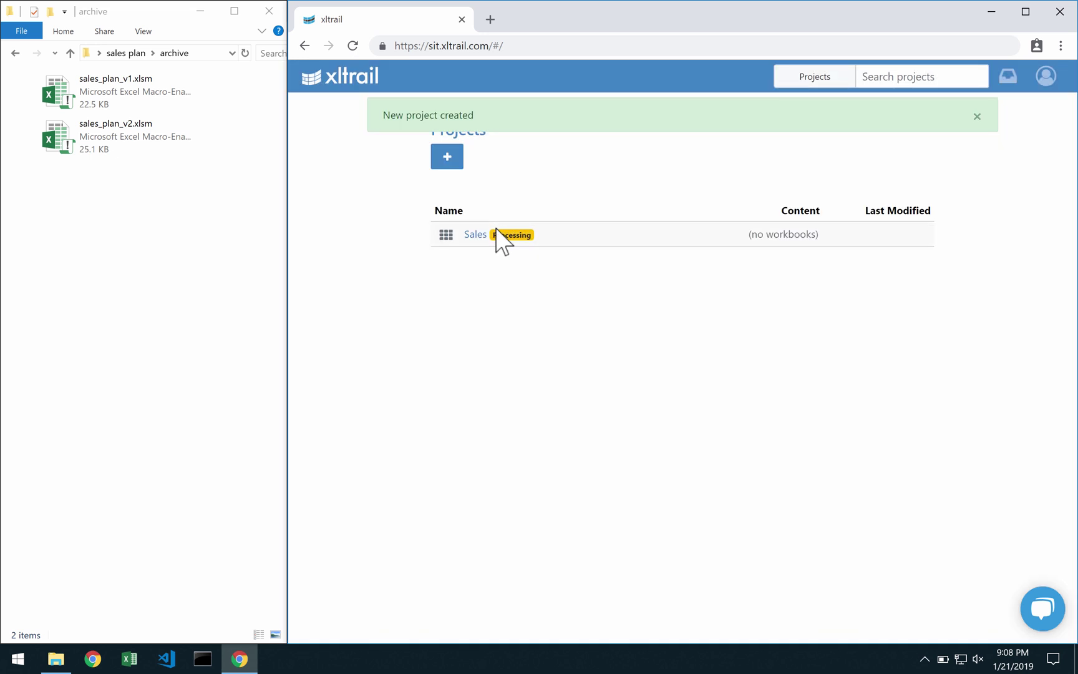
left_click(469, 235)
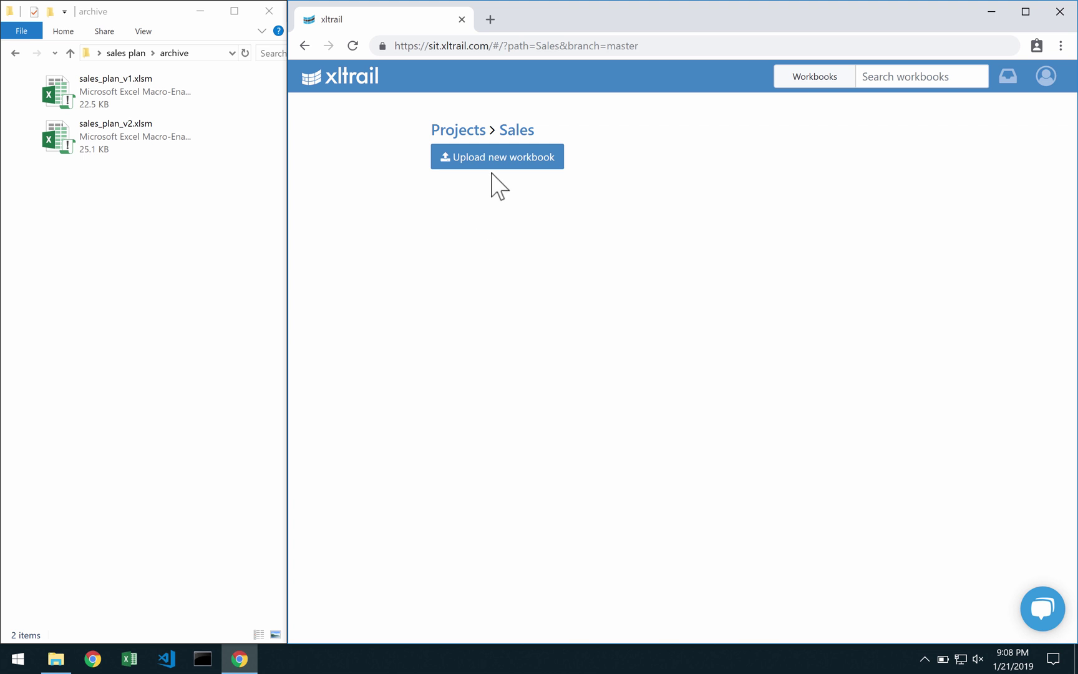
left_click(492, 163)
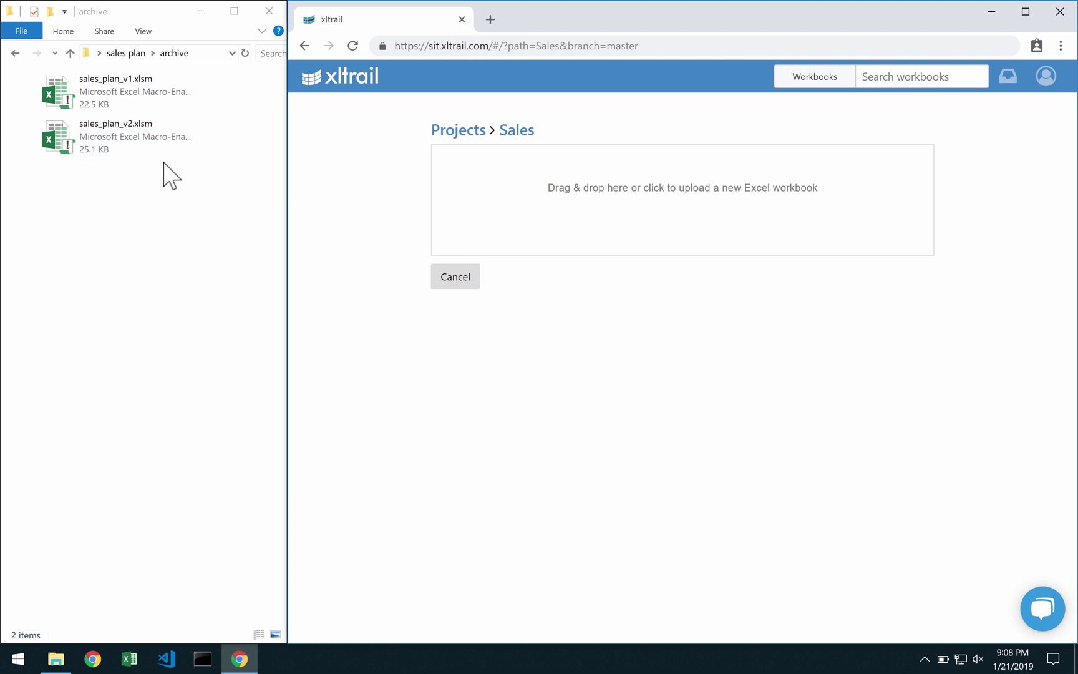
Step: Rename sales_plan_v1.xlsm to sales_plan.xlsm by removing the _v1 suffix
left_click(141, 101)
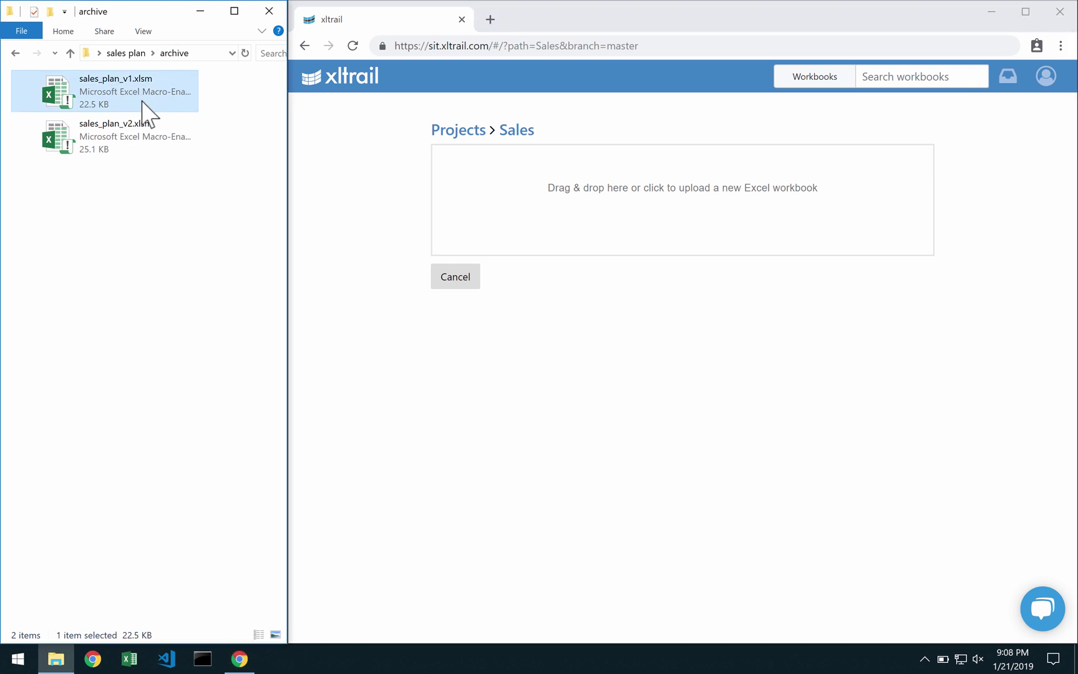
left_click(129, 78)
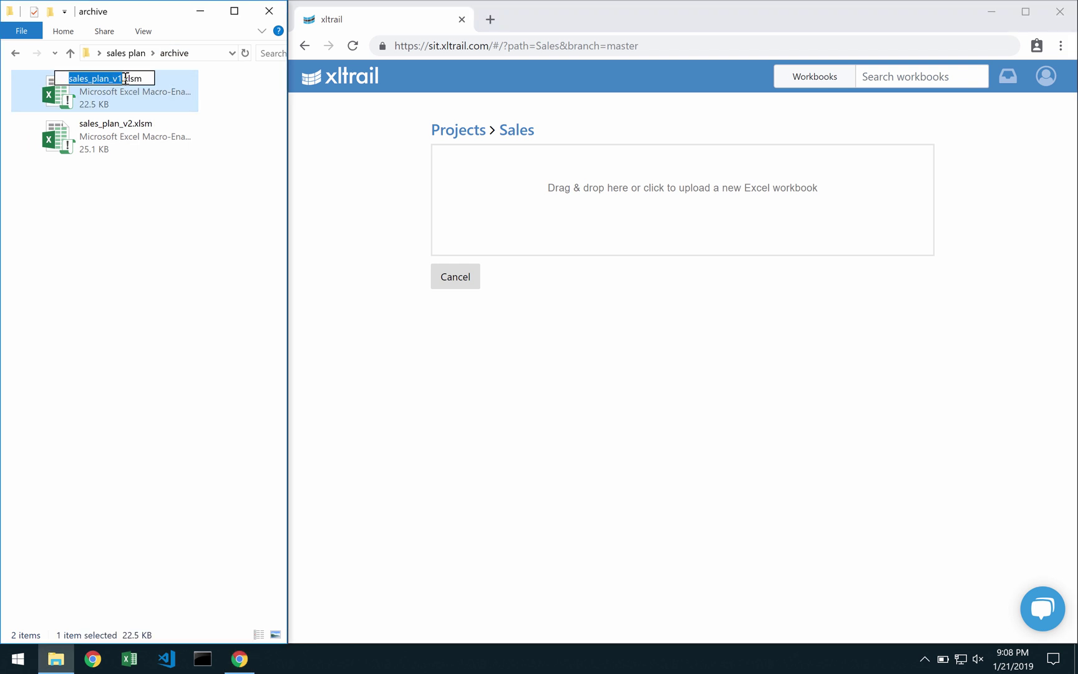
left_click(127, 77)
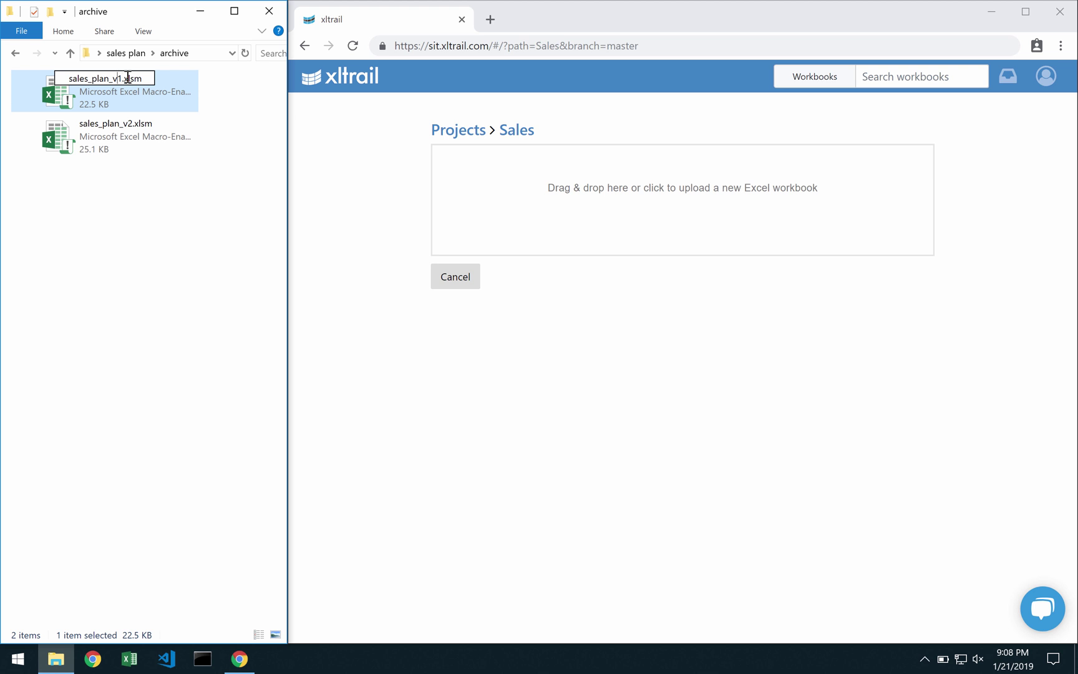
key("Delete")
key("BackSpace")
key("BackSpace")
key("Return")
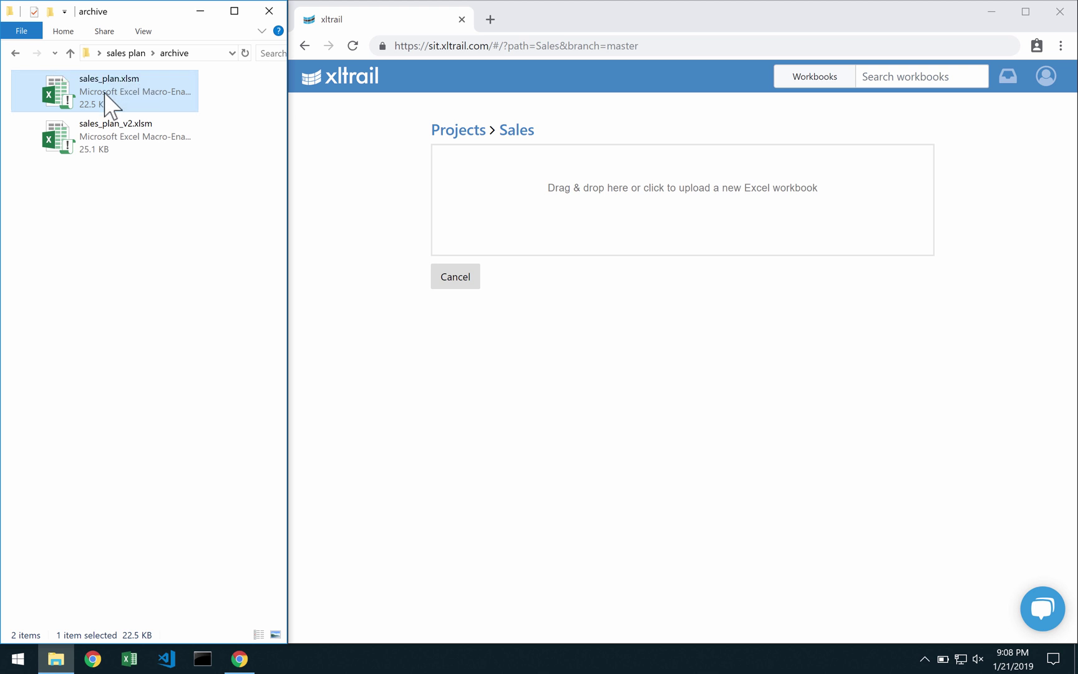
Step: Upload sales_plan.xlsm to the Sales project with the version comment 'initial version'
left_click_drag(105, 94, 630, 244)
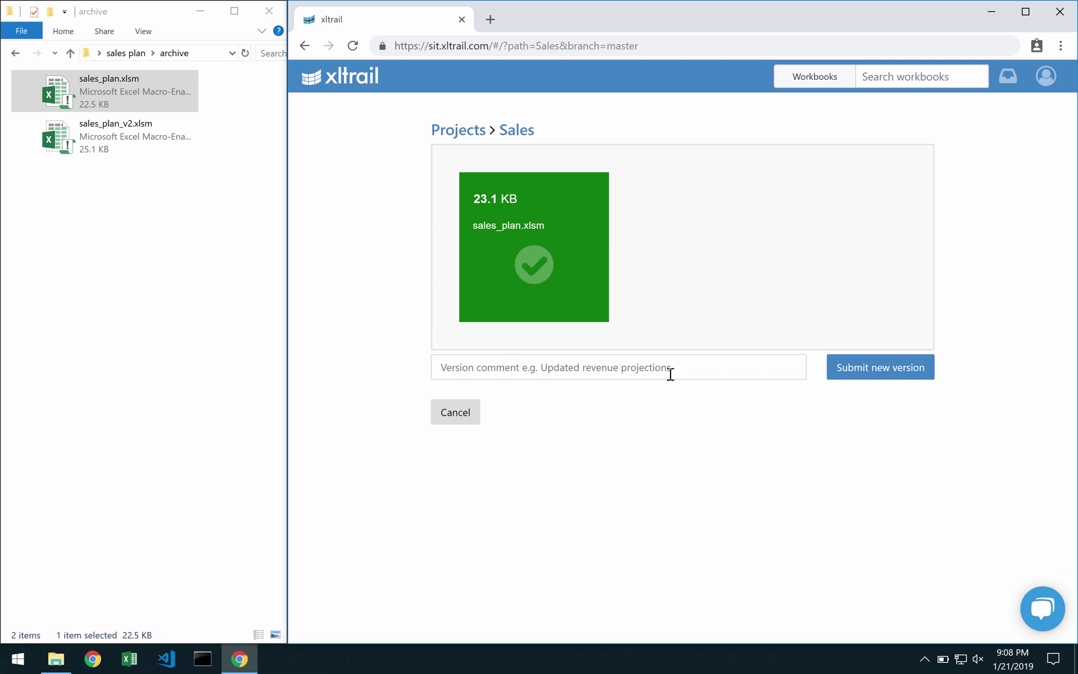
left_click(573, 365)
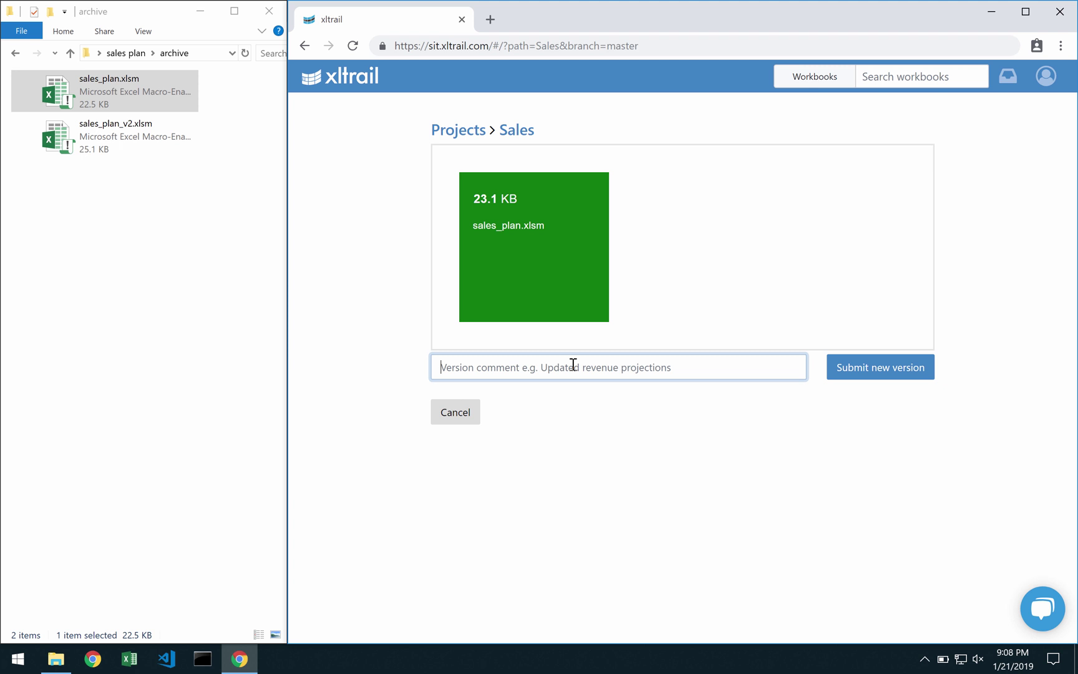
type("initial")
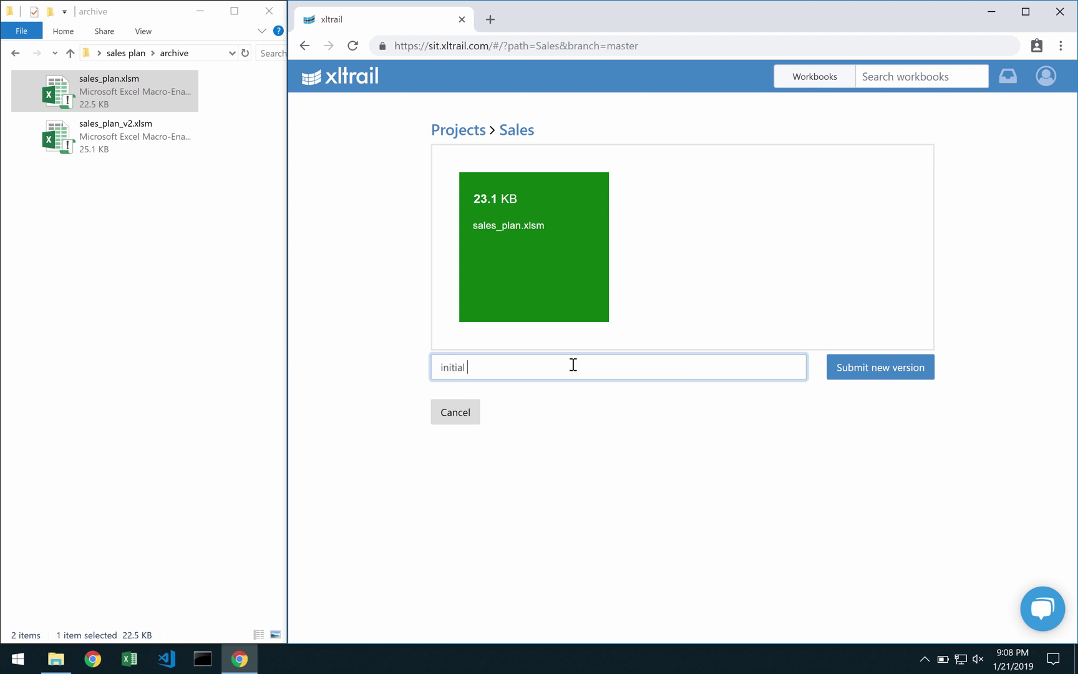
type(" version")
key("Return")
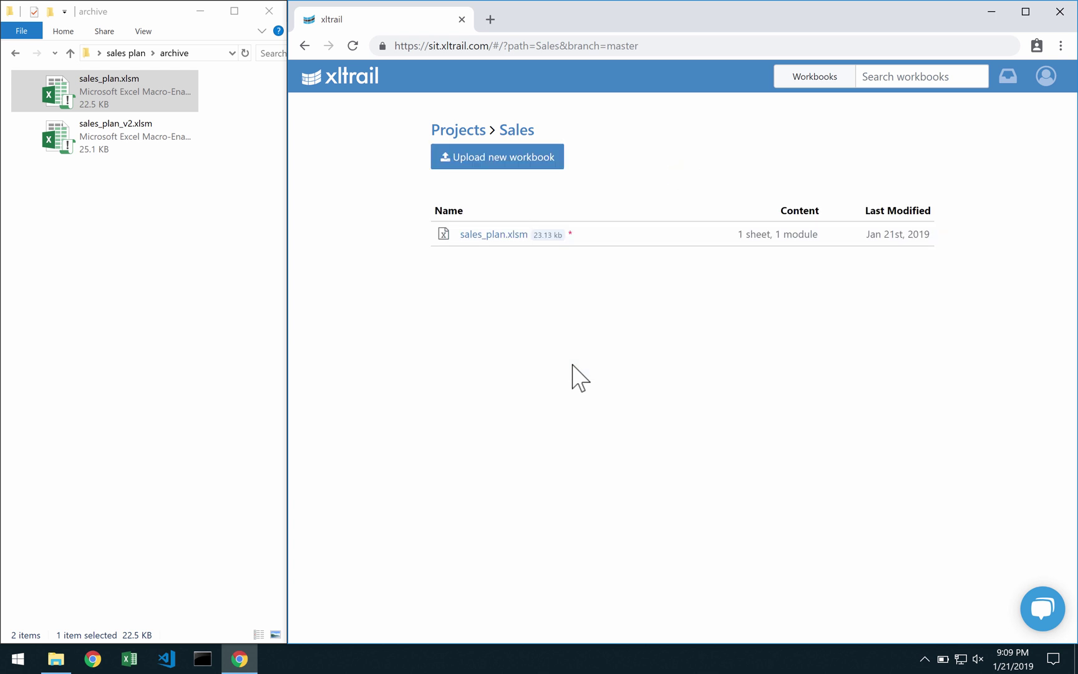
Step: Upload sales_plan_v2.xlsm as the next sales_plan.xlsm version, commented 'improved the figures (v2)'
left_click(493, 236)
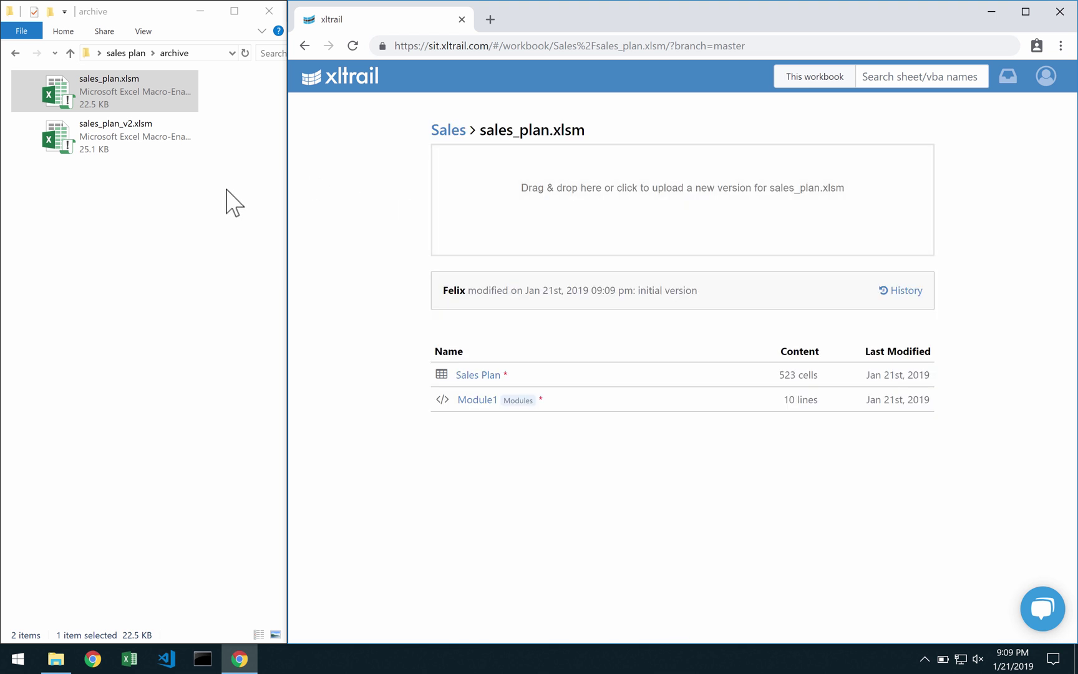
left_click_drag(171, 154, 621, 233)
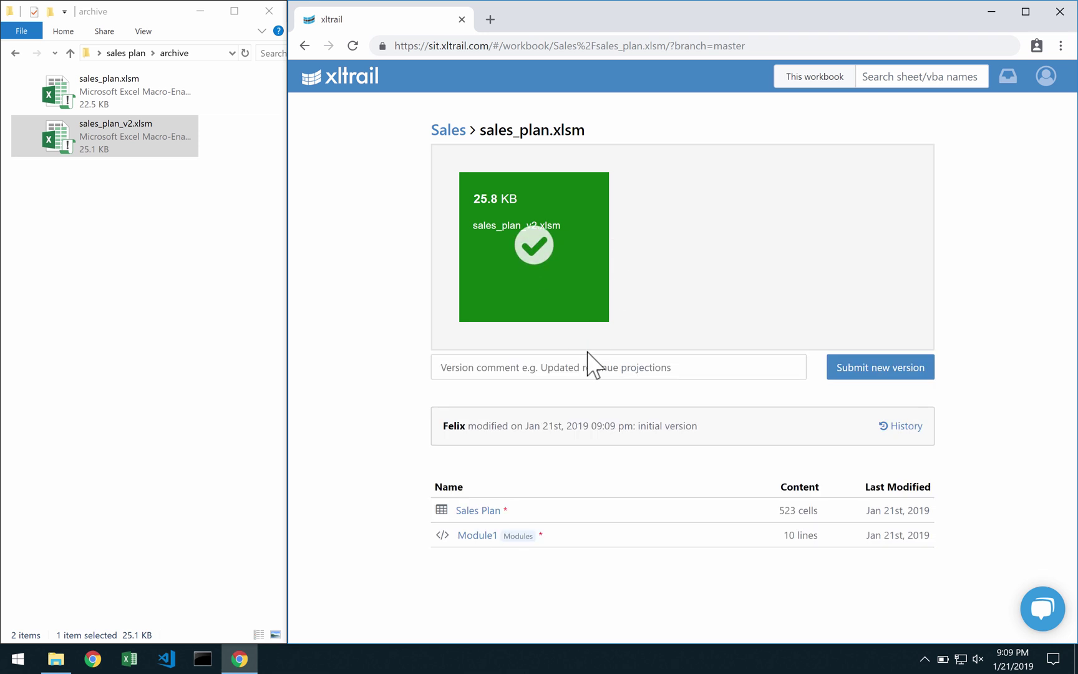
left_click(590, 368)
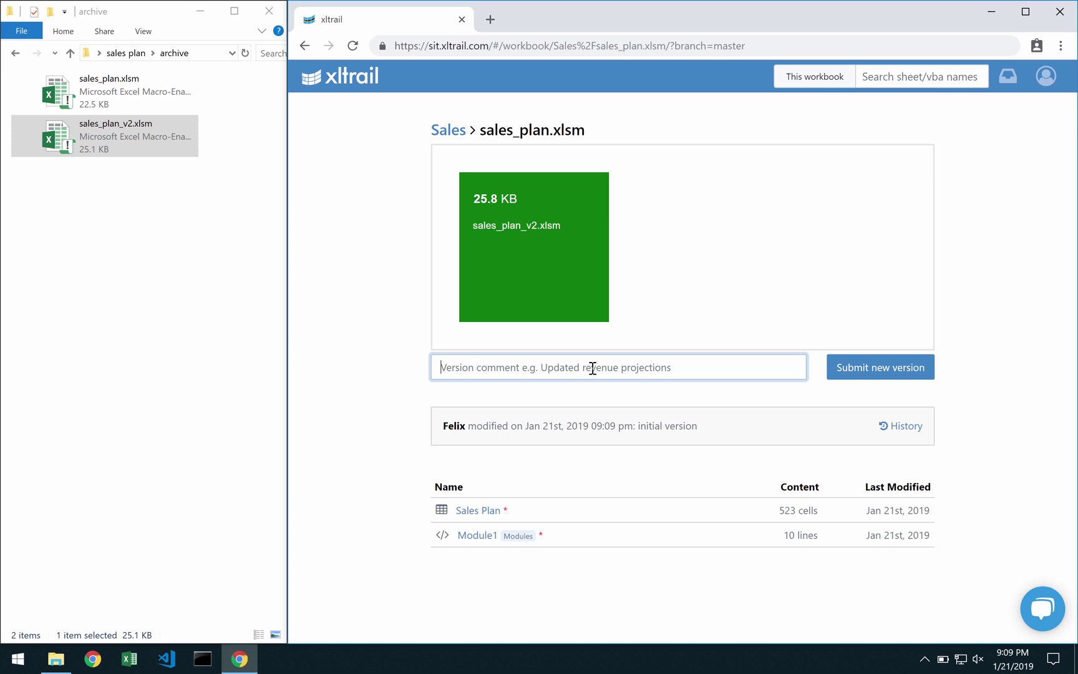
type("improved the figures (v2")
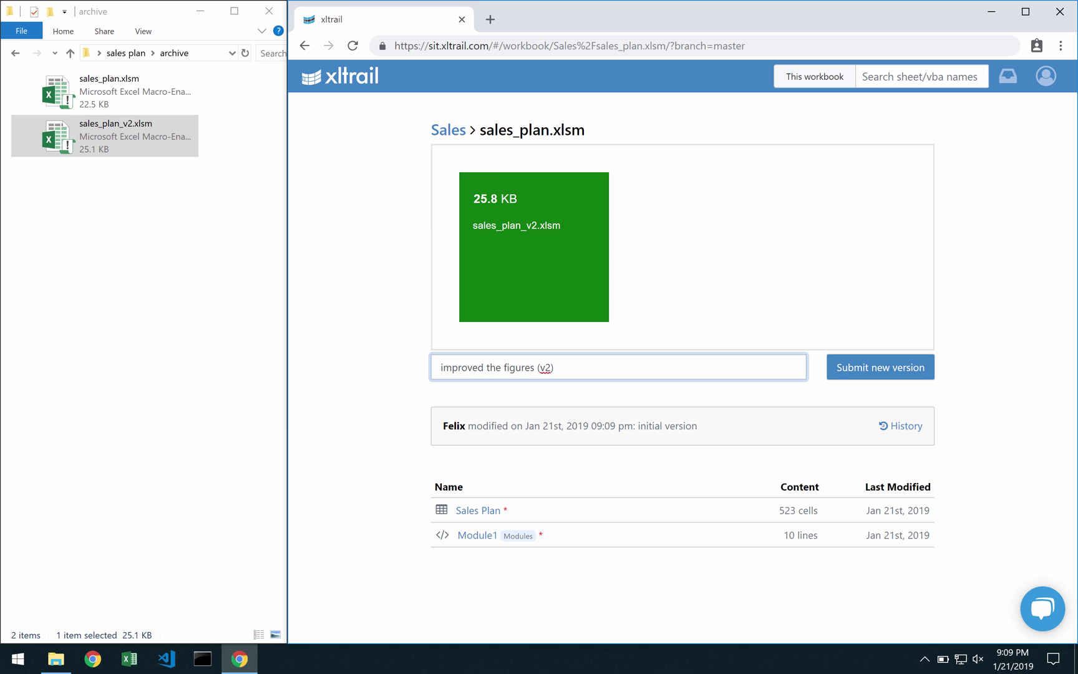
left_click(872, 374)
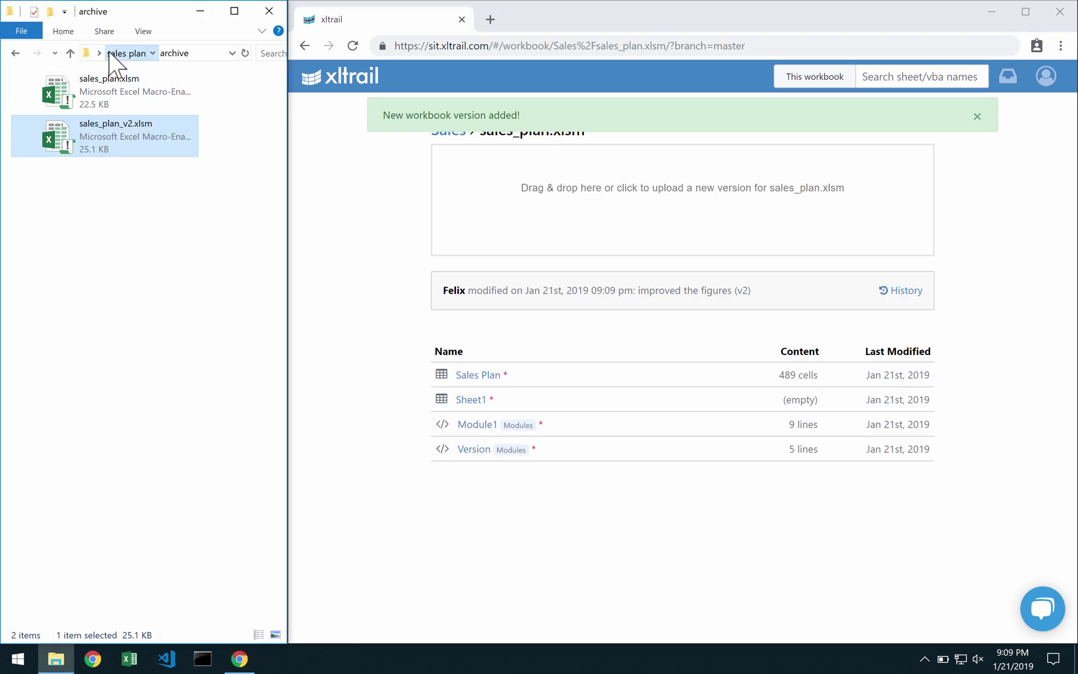
Step: Upload sales_plan.xlsm from the sales plan folder as a third version, commented 'fixed a few bugs'
left_click(117, 54)
left_click_drag(107, 101, 586, 209)
left_click(748, 372)
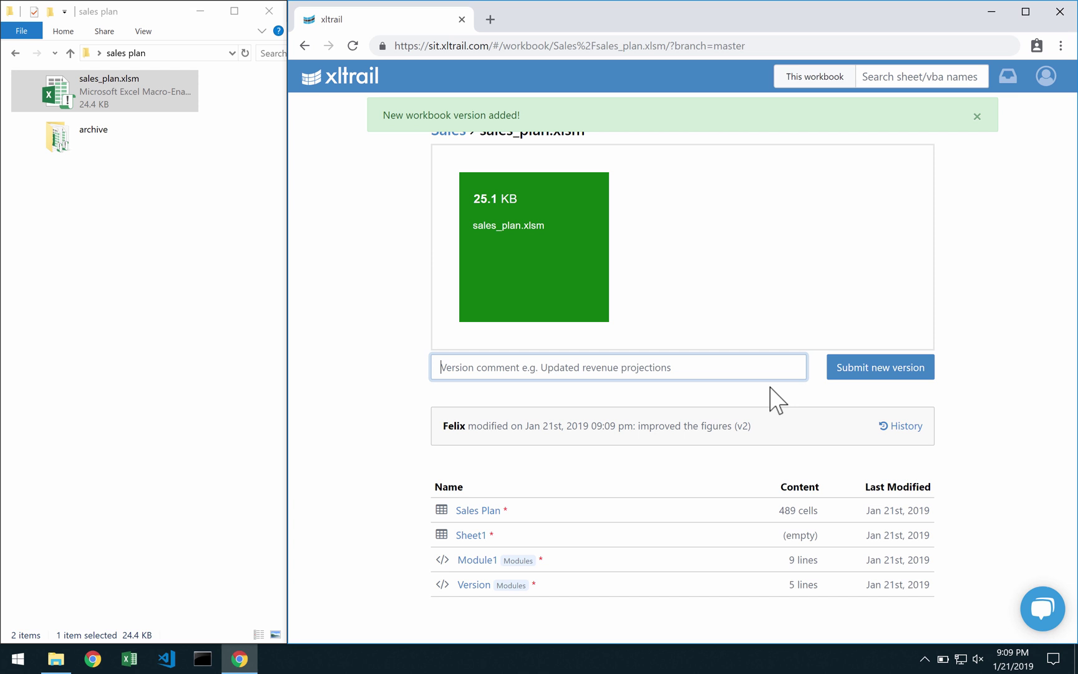
type("fixe")
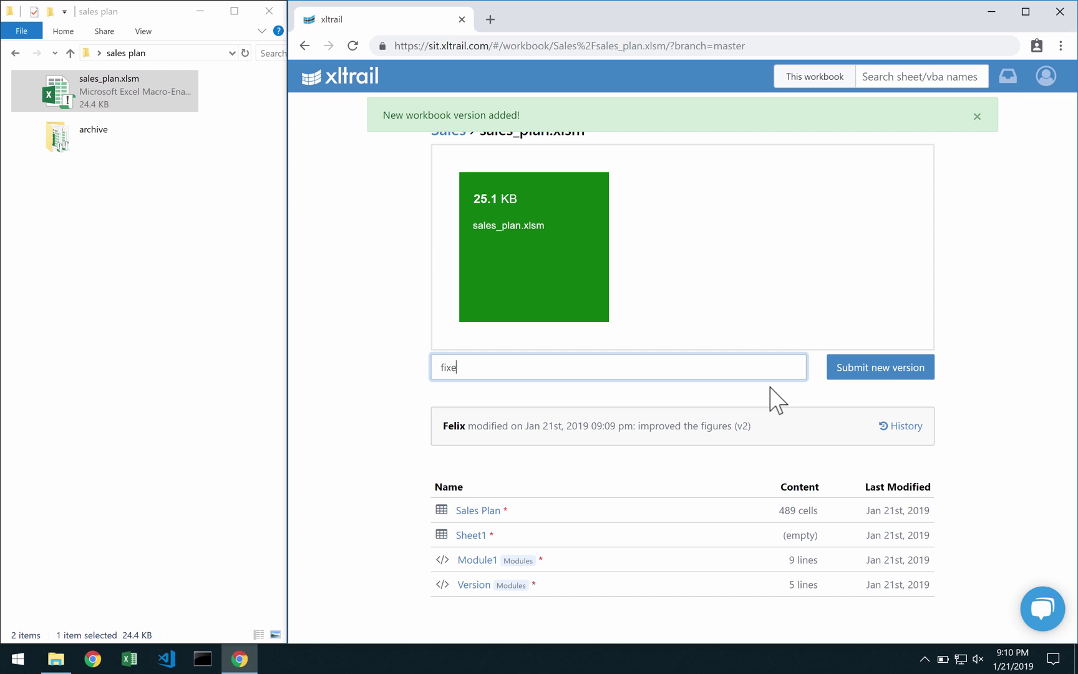
key("BackSpace")
type("ing")
type("d a few bugs")
left_click(849, 378)
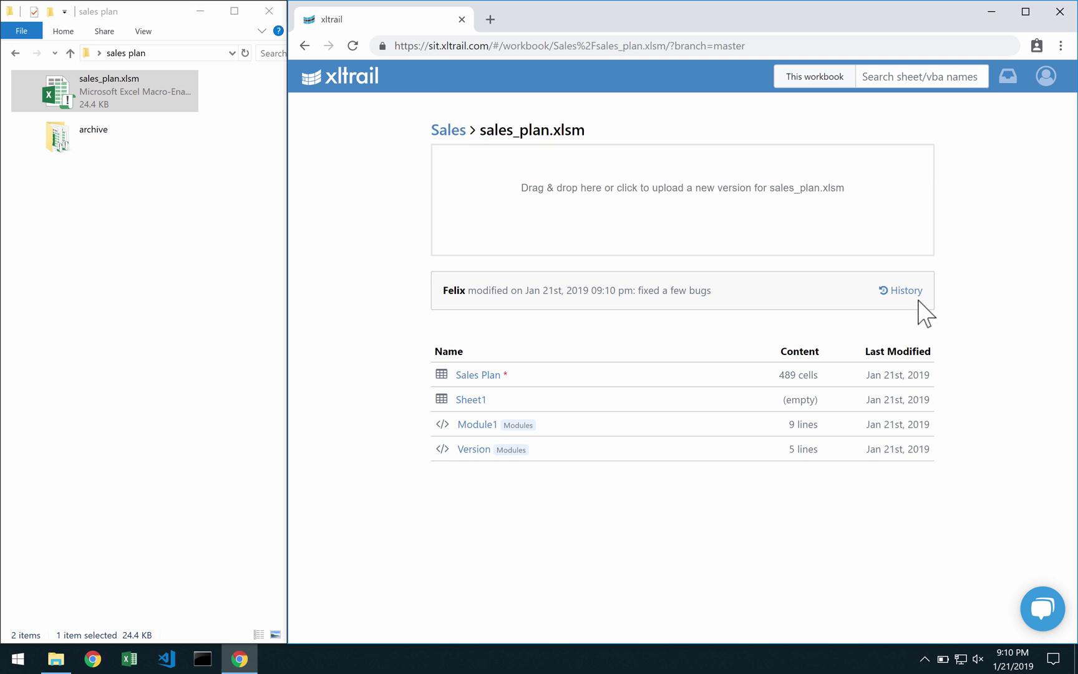
Step: Show sales_plan.xlsm's three-version history and delete the archive folder from sales plan
left_click(899, 291)
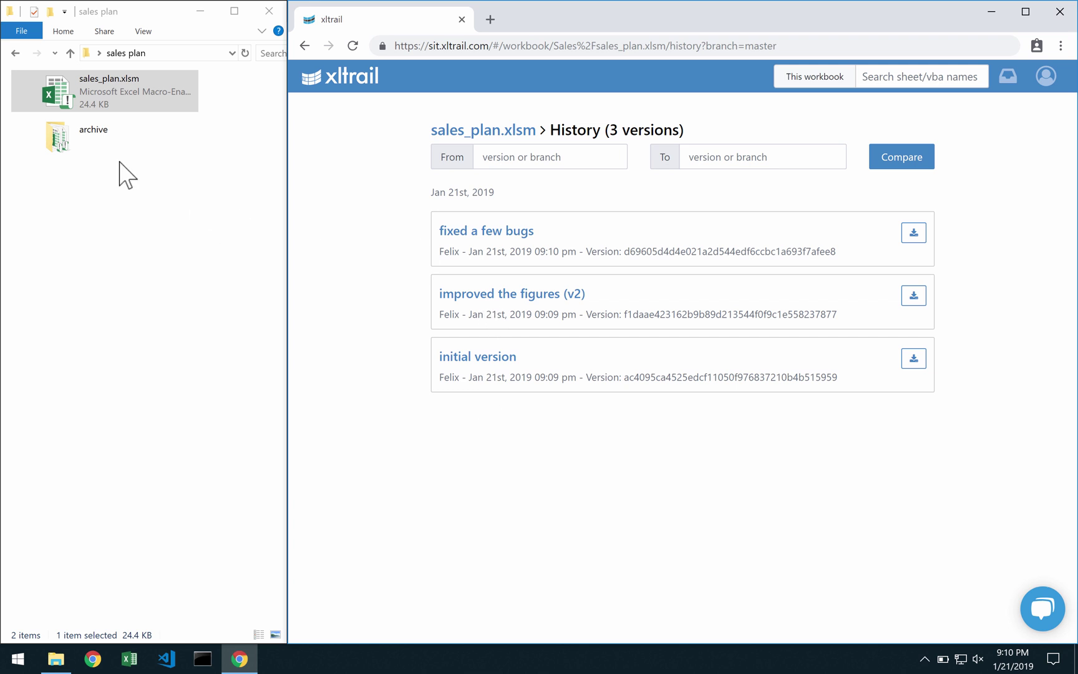
left_click(71, 144)
key("Delete")
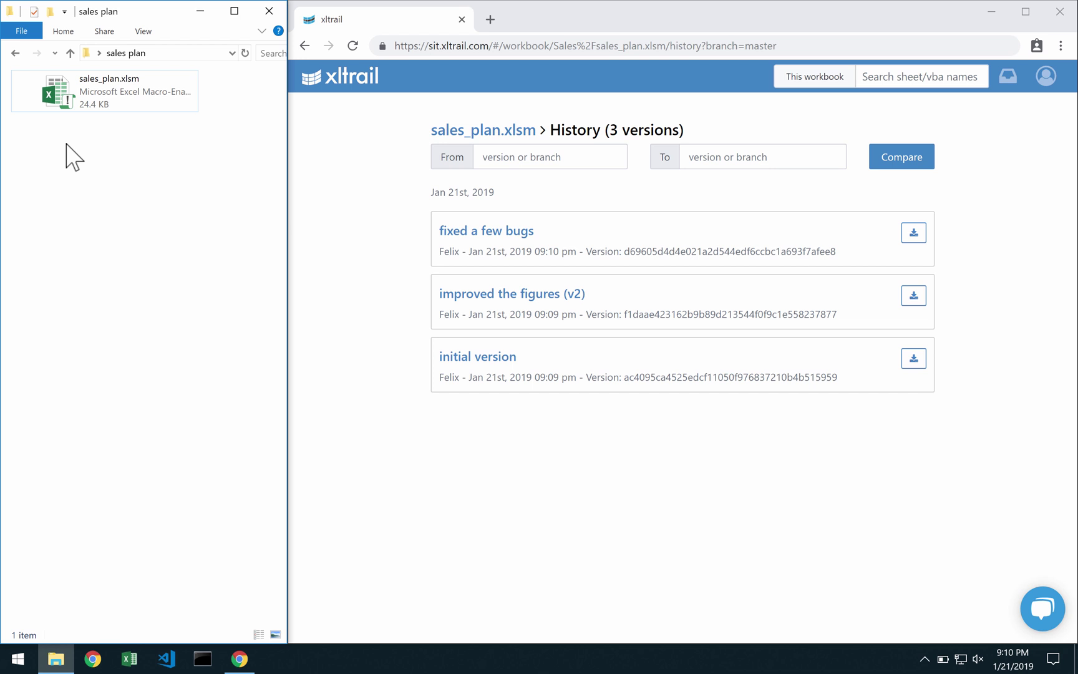
Step: Review the 'improved the figures (v2)' changes and open the Sales Plan sheet's cell diff
left_click(490, 294)
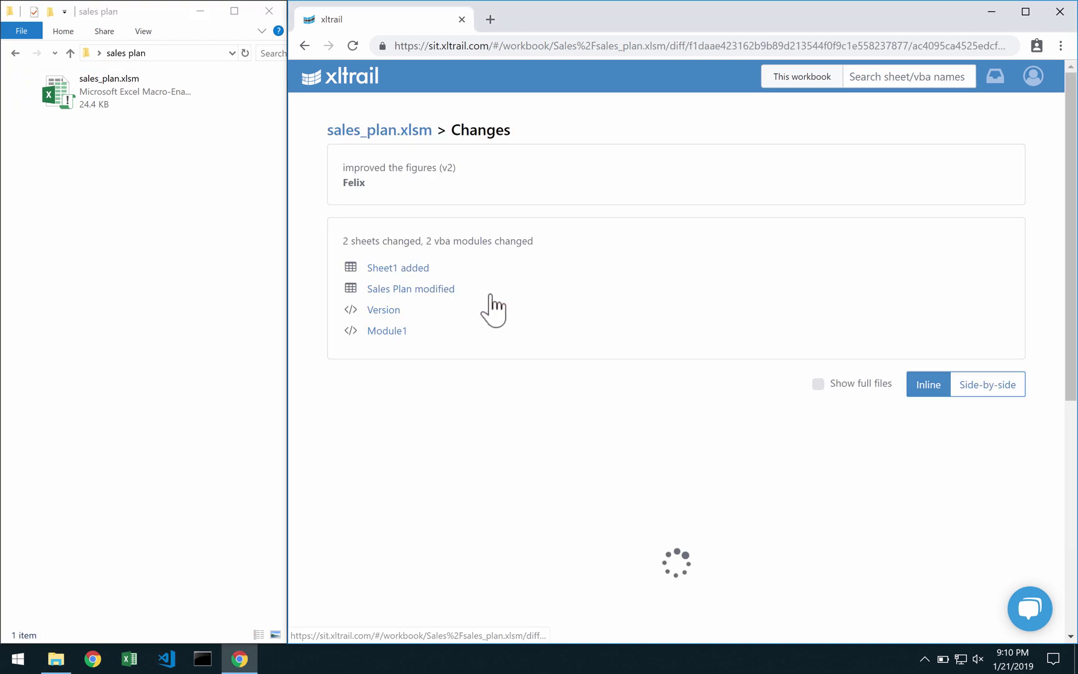
scroll(502, 312, "down", 2)
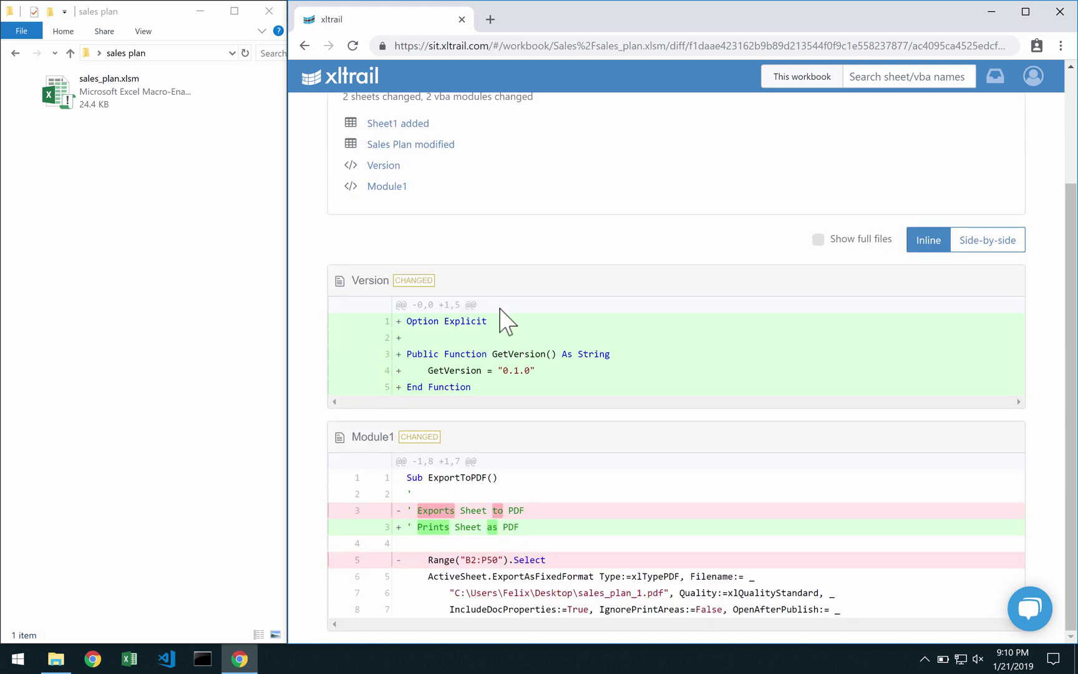
scroll(506, 321, "up", 2)
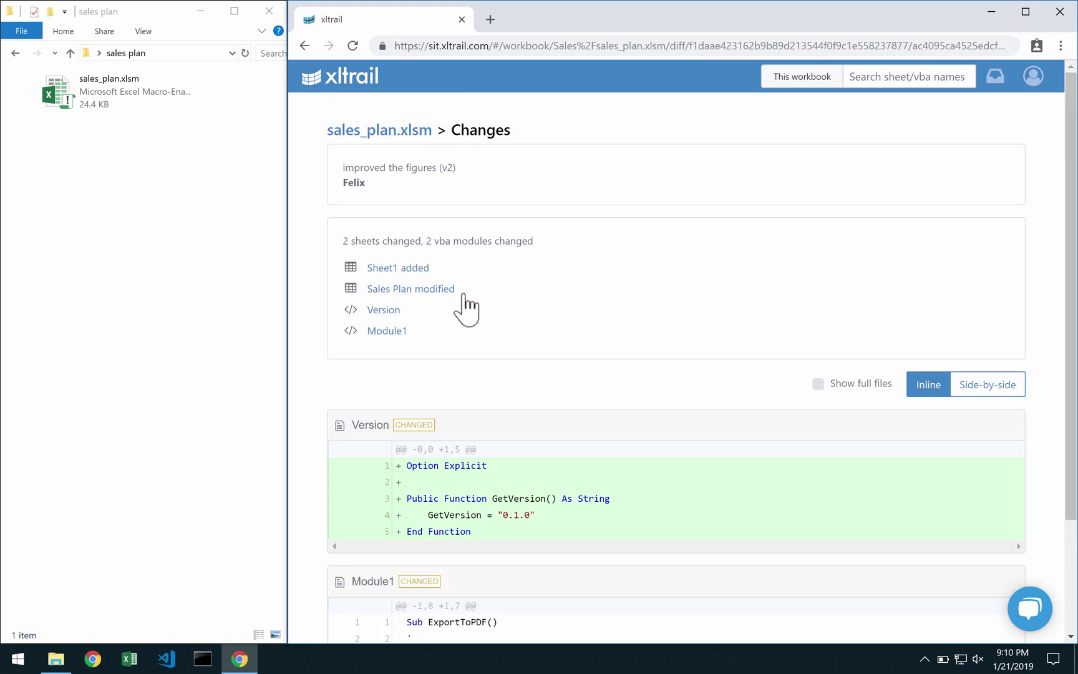
left_click(436, 289)
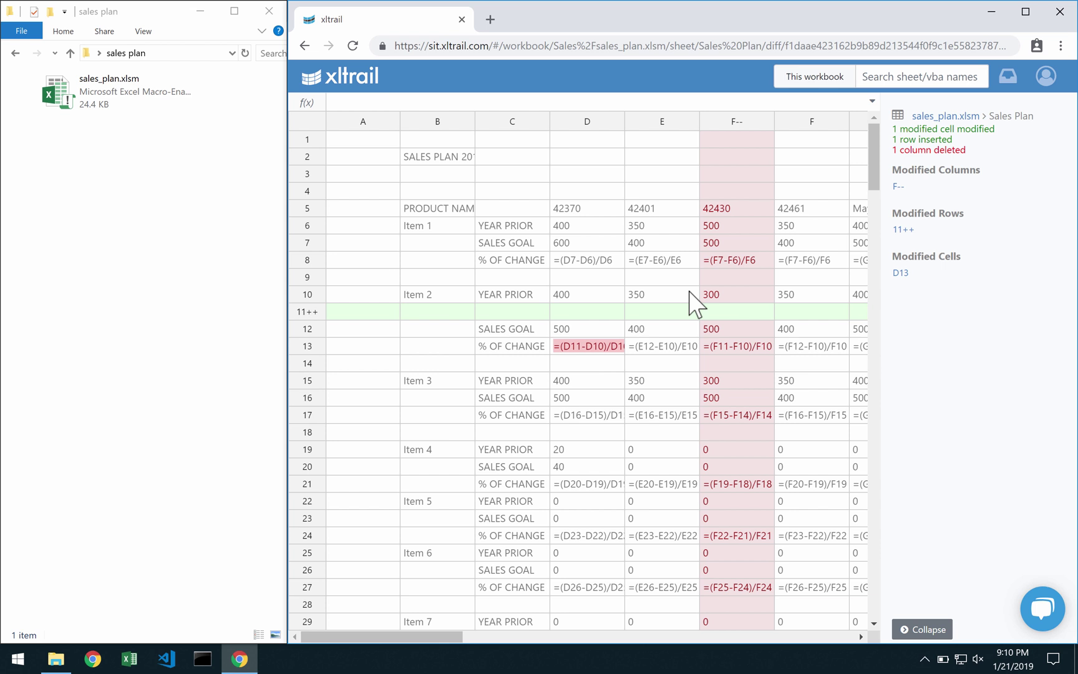
left_click(895, 190)
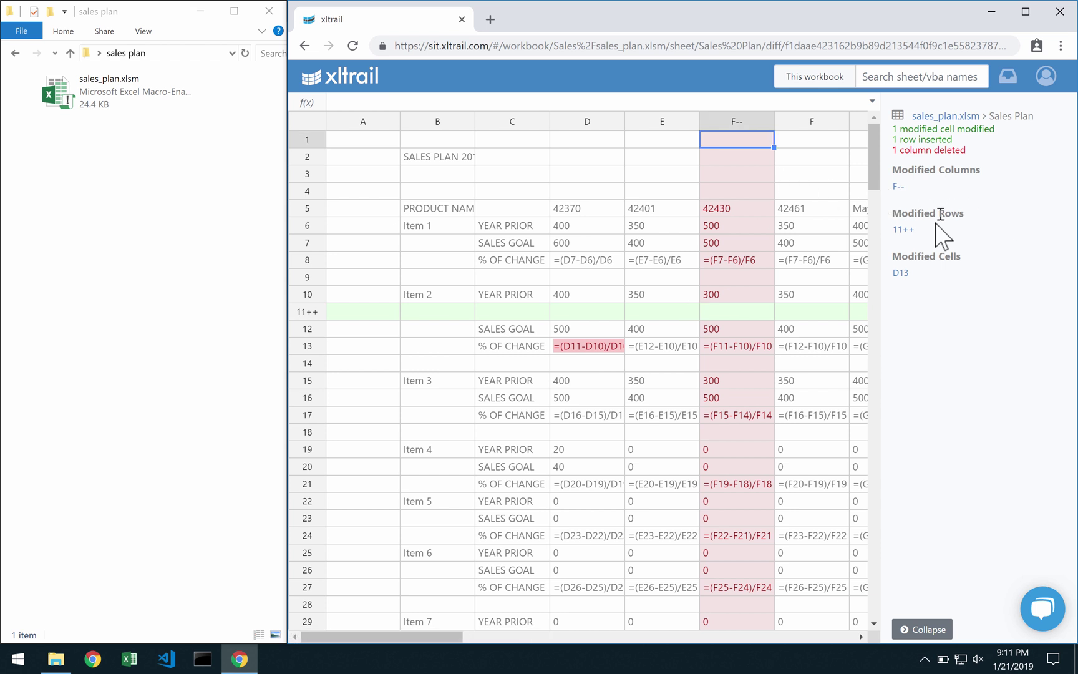
left_click(902, 230)
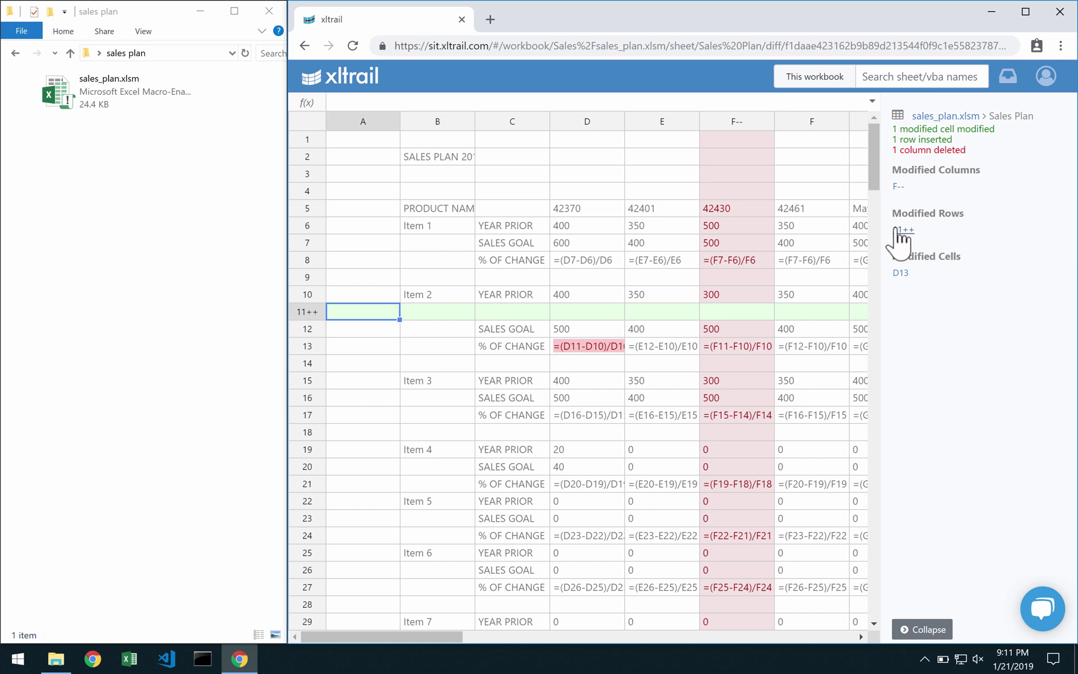
left_click(900, 273)
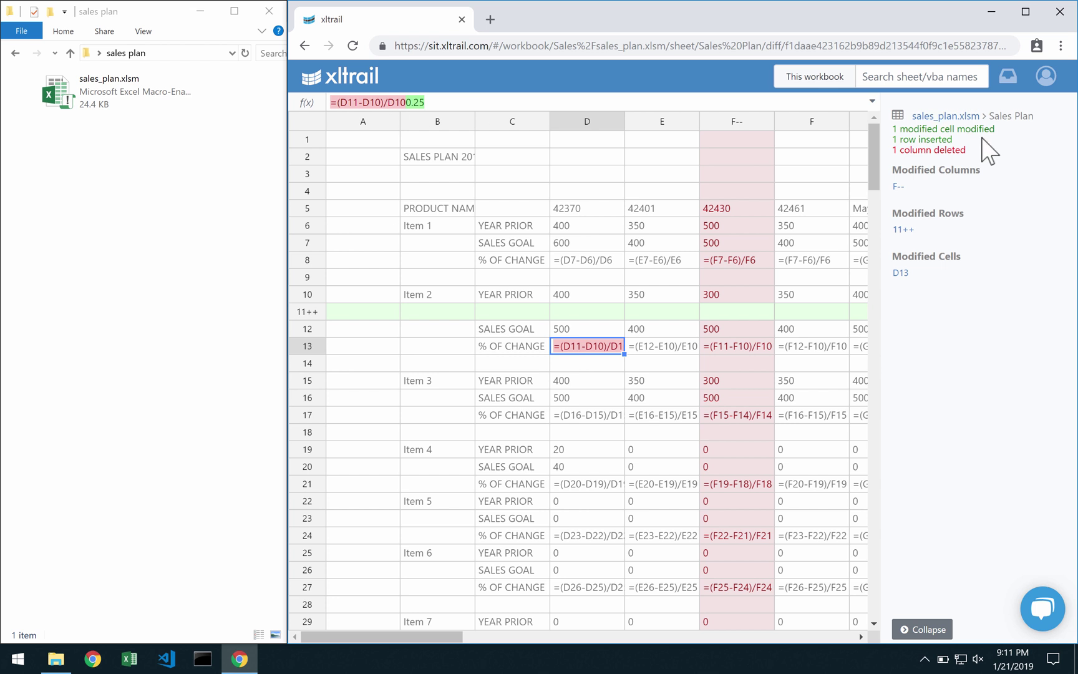
left_click(304, 45)
left_click(304, 46)
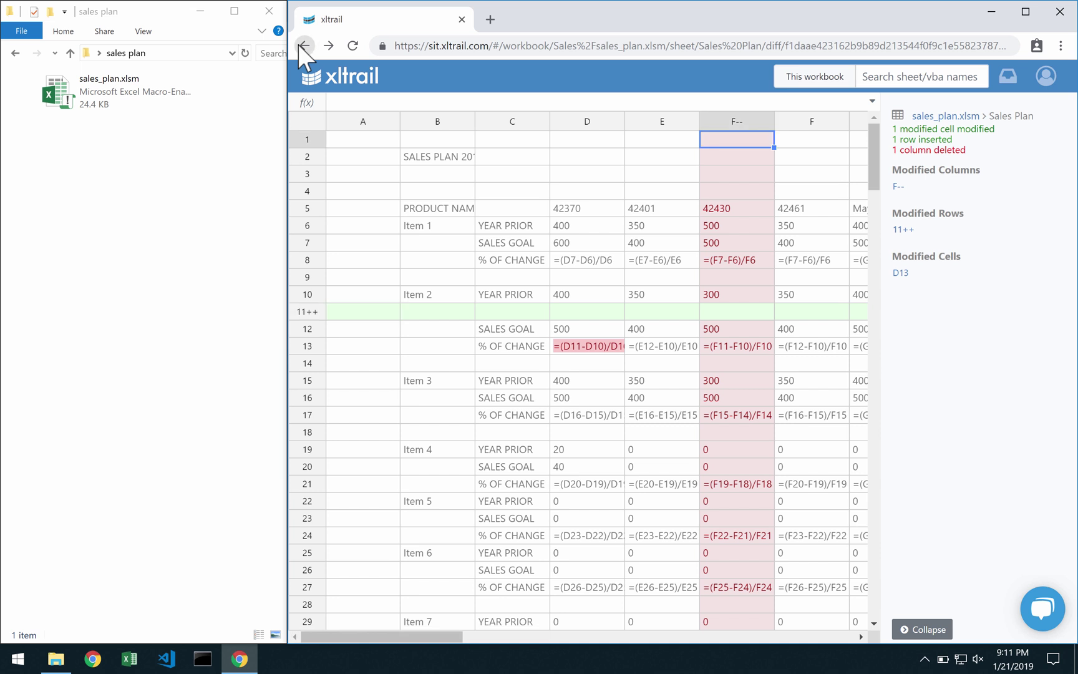
Step: Go back to the v2 changes summary and scroll through its VBA module diffs
left_click(298, 45)
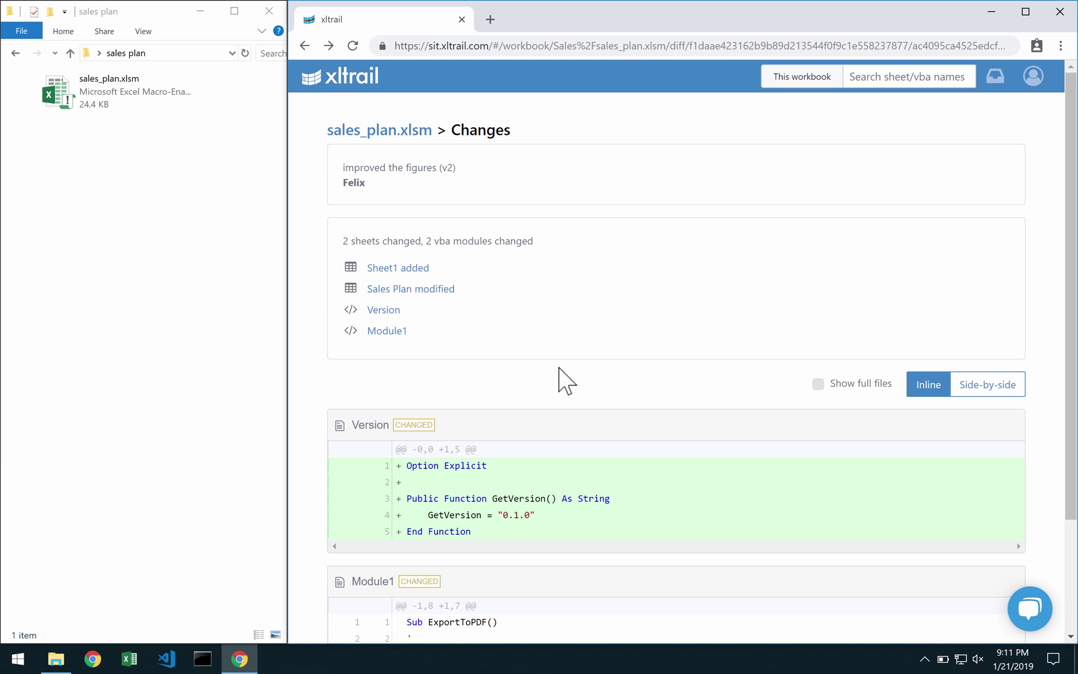
scroll(561, 378, "down", 2)
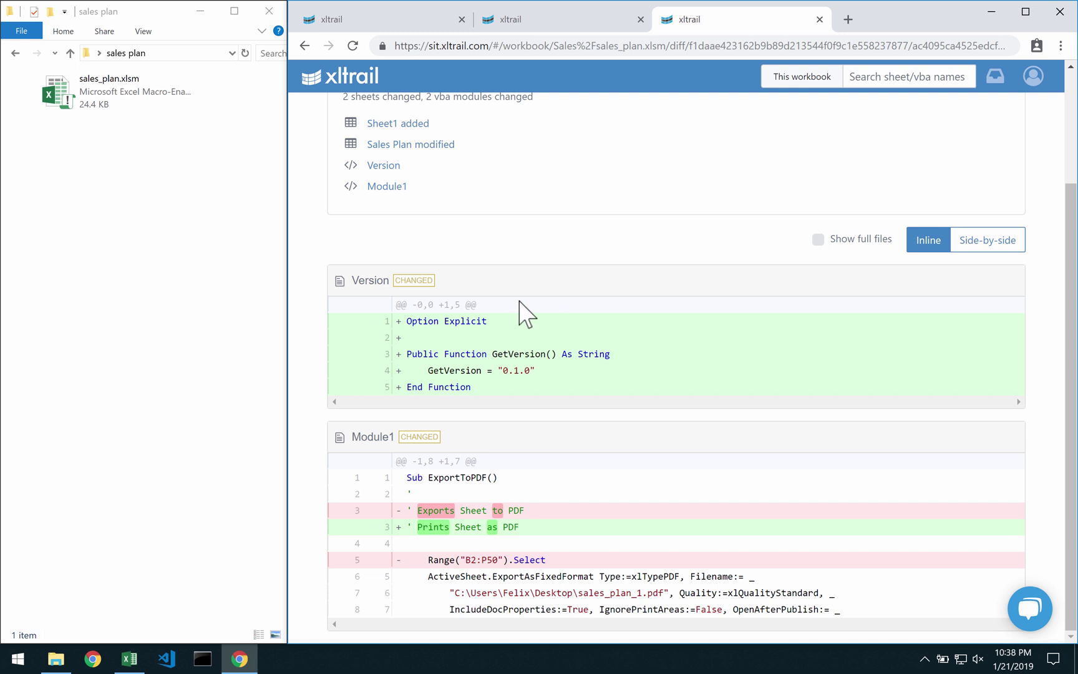
scroll(524, 312, "up", 3)
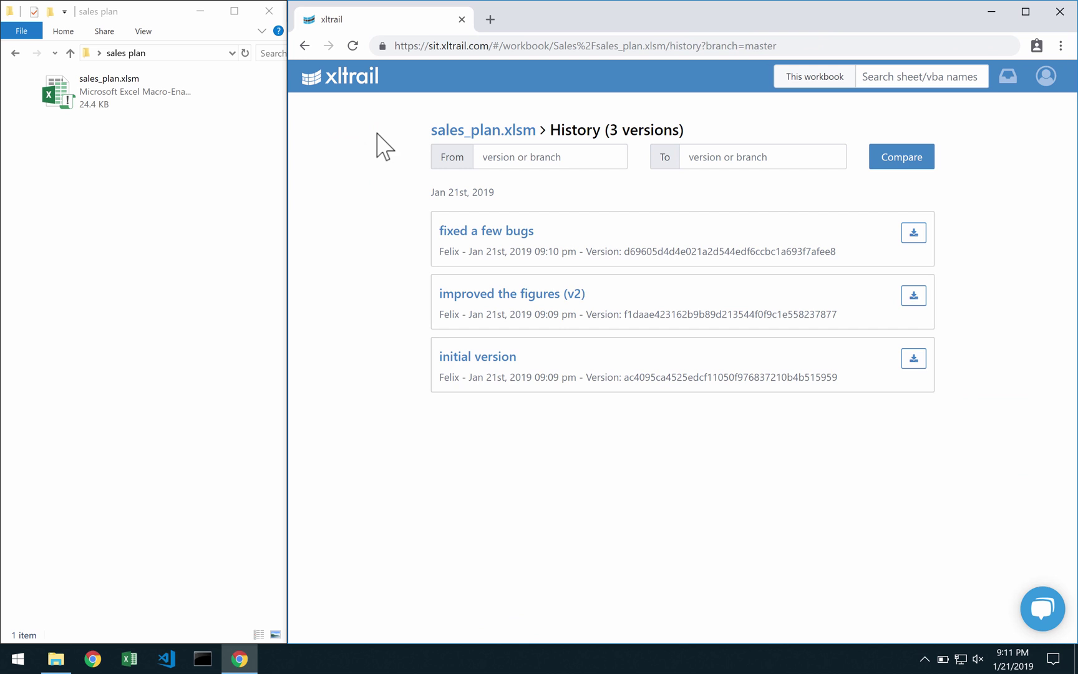
Step: In Excel, change the B2 title to 'SALES PLAN 2019-2020' and save sales_plan.xlsm
left_click(461, 133)
double_click(87, 84)
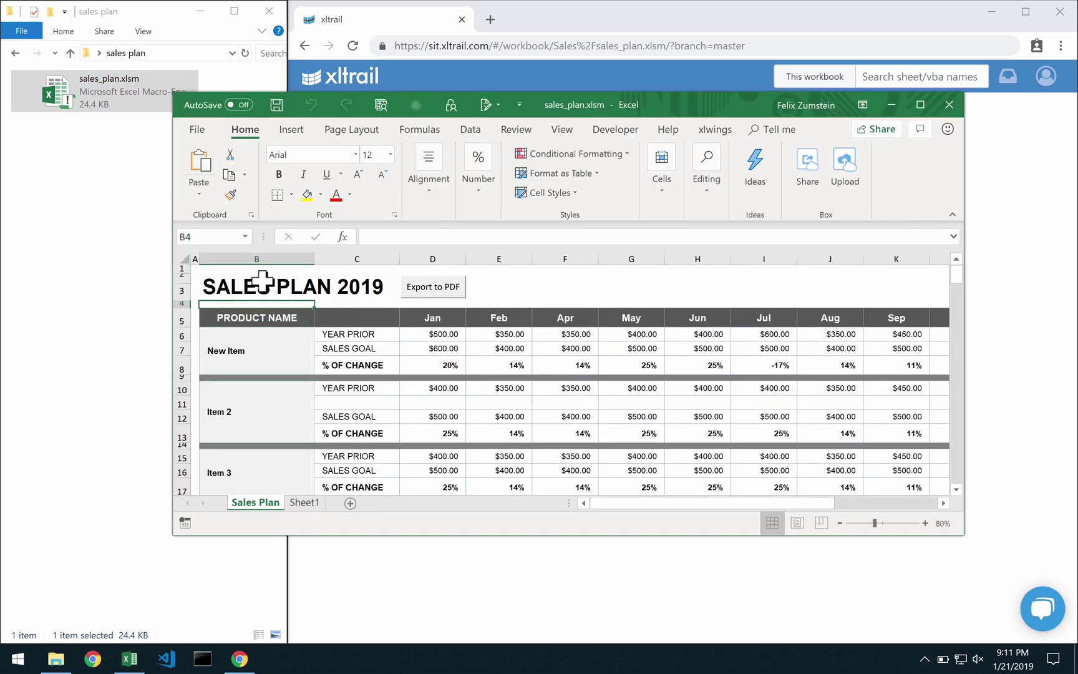
left_click(228, 280)
left_click(456, 237)
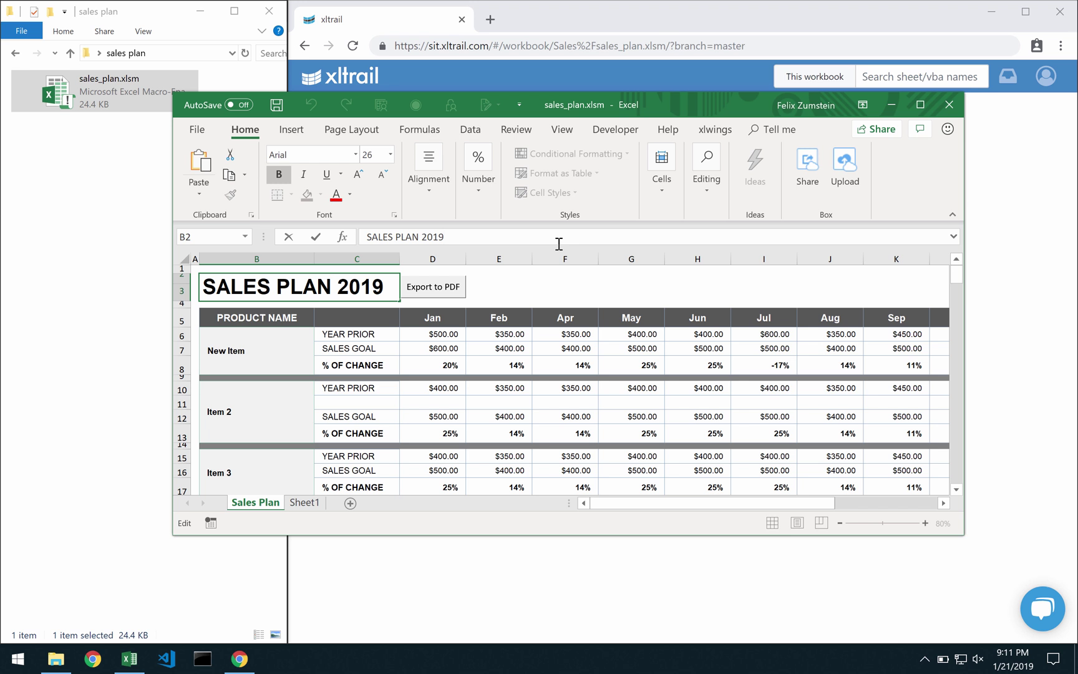
type("-201")
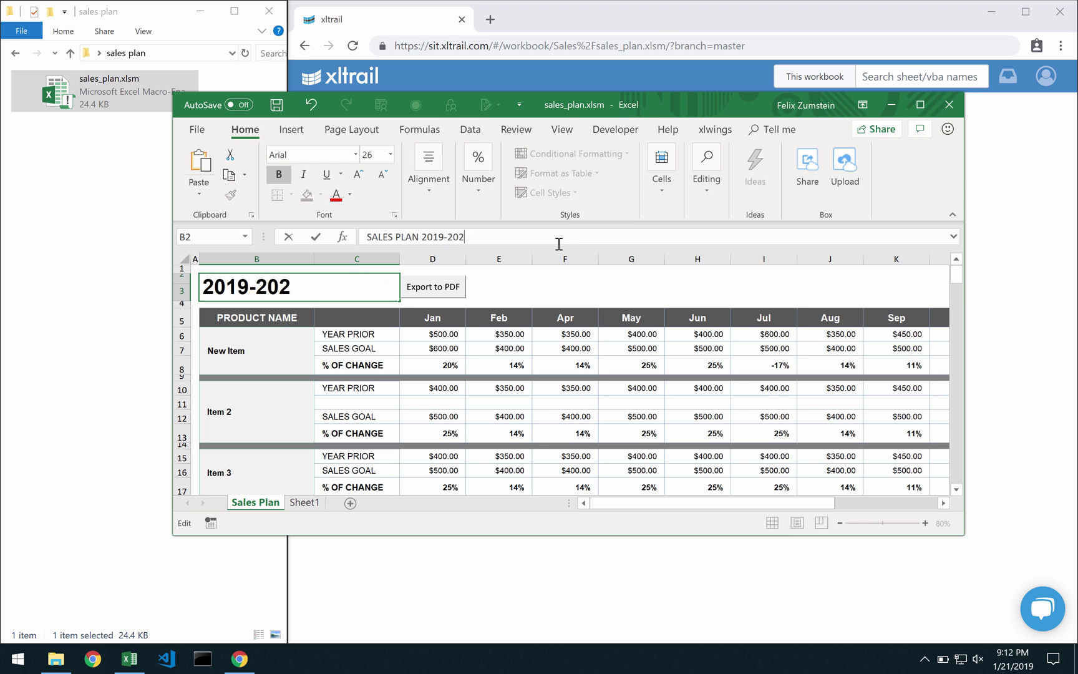
type("0")
key("Return")
key("ctrl+s")
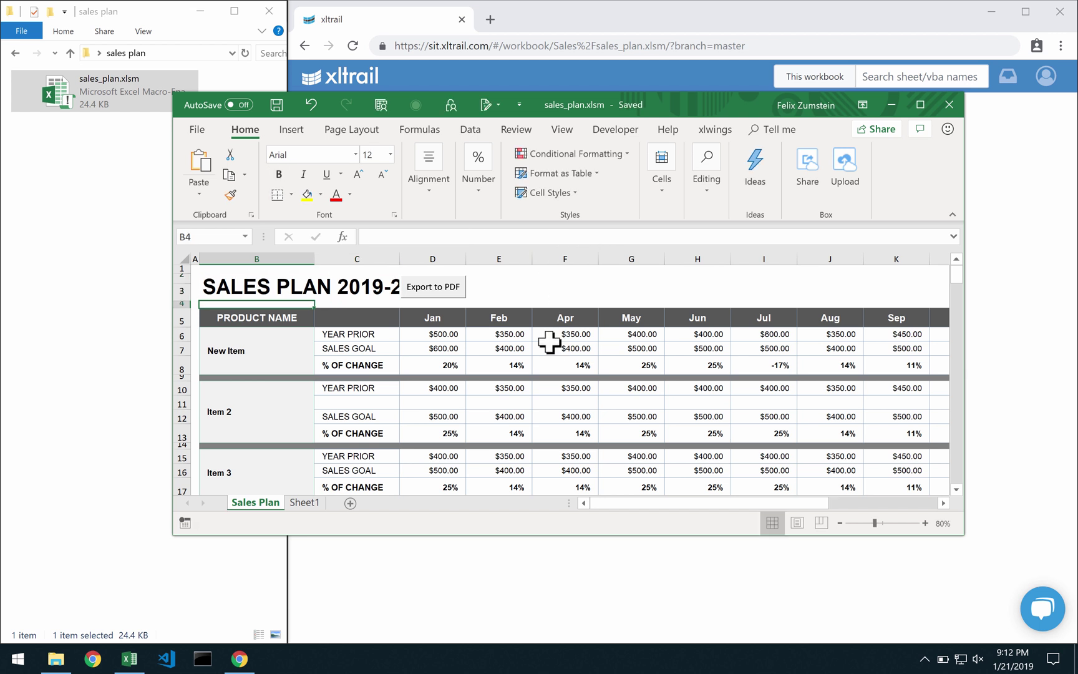
left_click(83, 220)
Step: Upload the edited sales_plan.xlsm as a new version commented 'updated title to 2019-2020', then open History
left_click(375, 34)
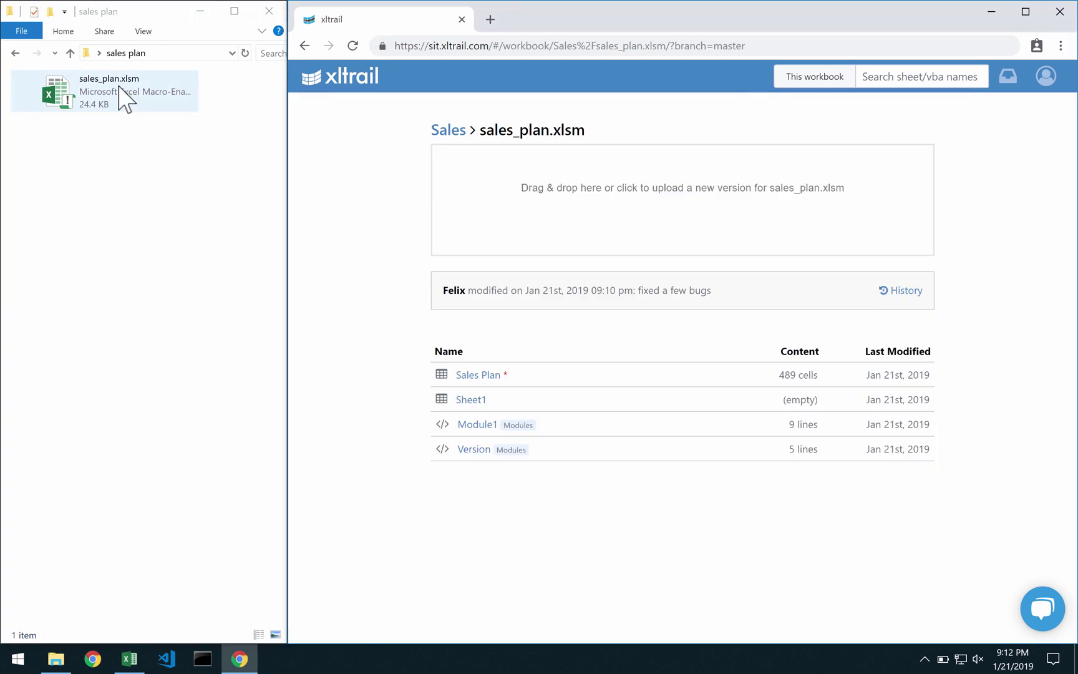
left_click_drag(127, 101, 580, 201)
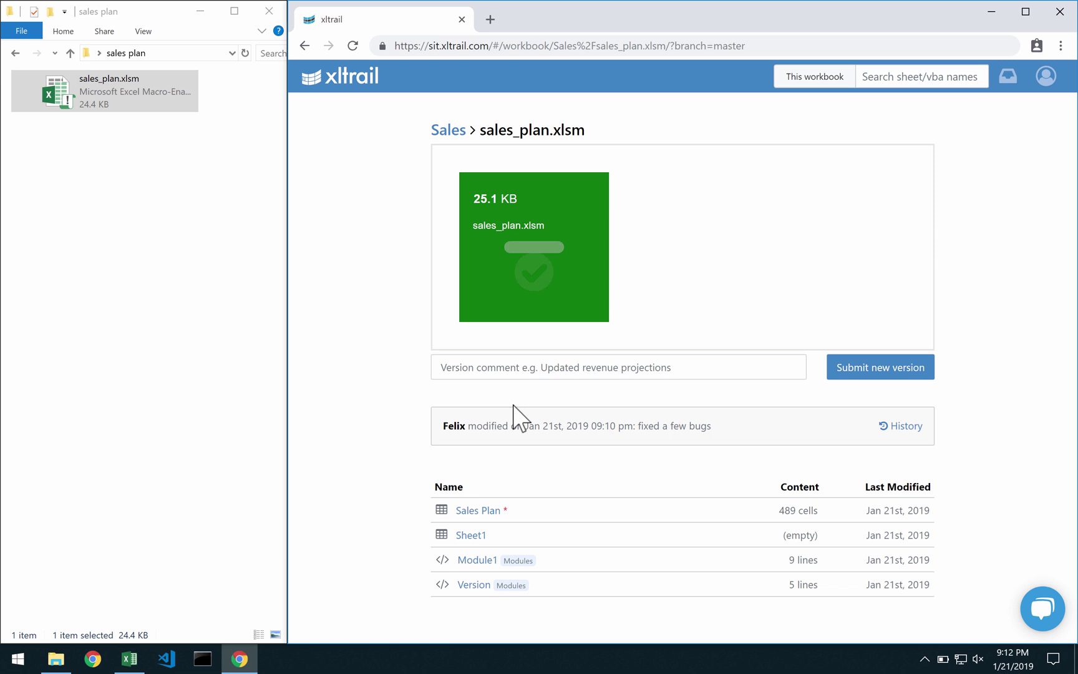
left_click(495, 364)
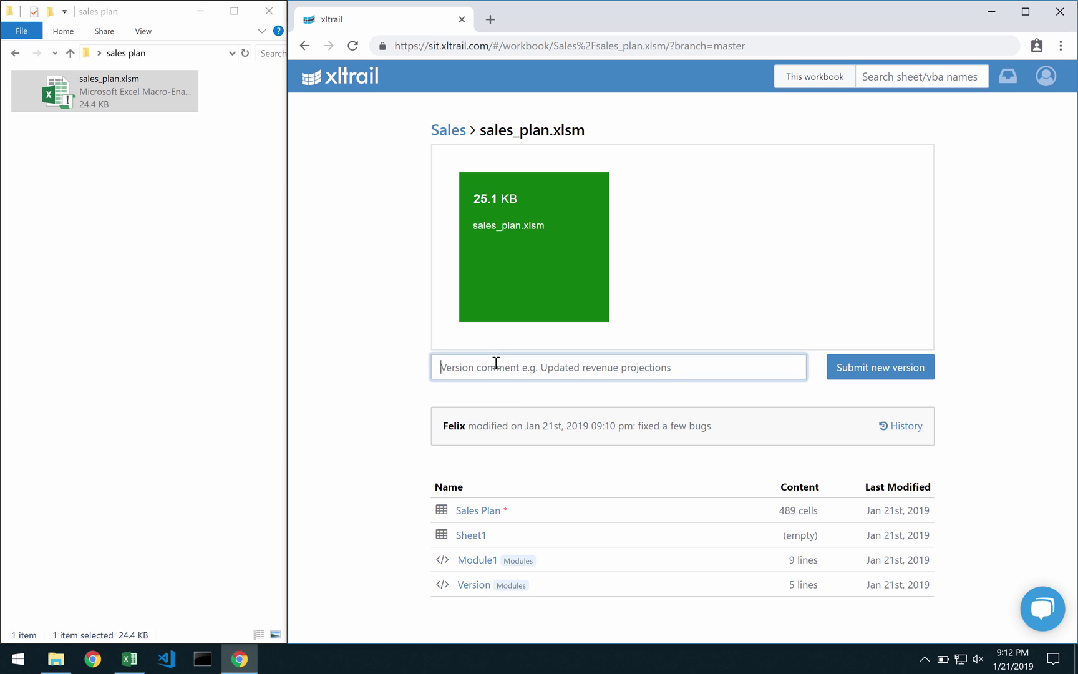
type("updated title to 2019-2020")
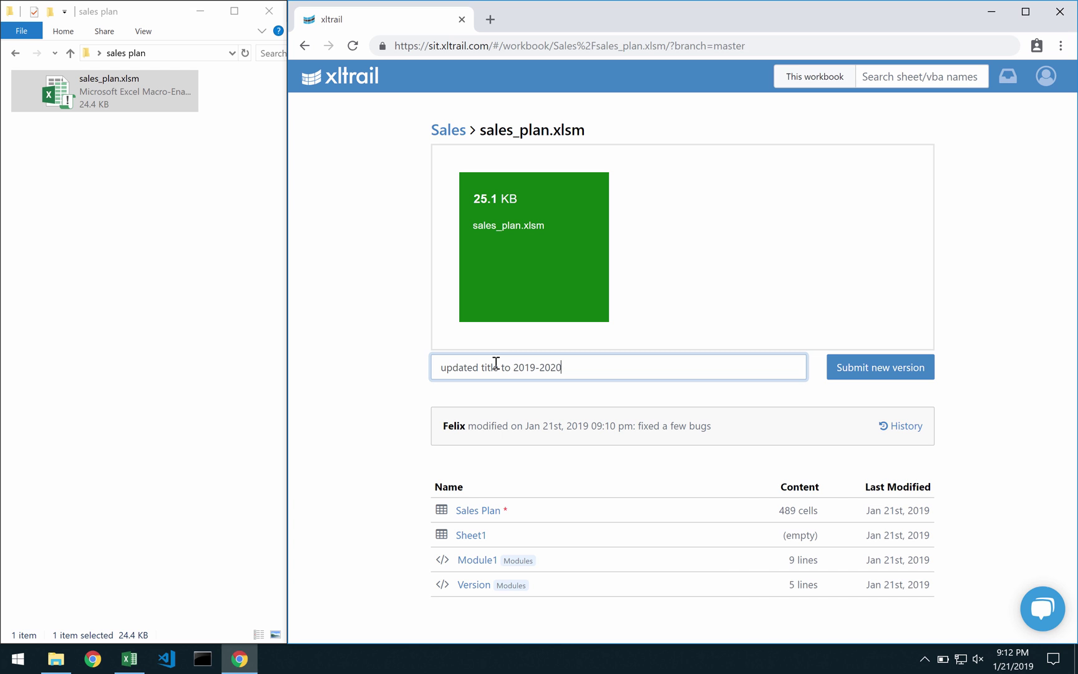
key("Return")
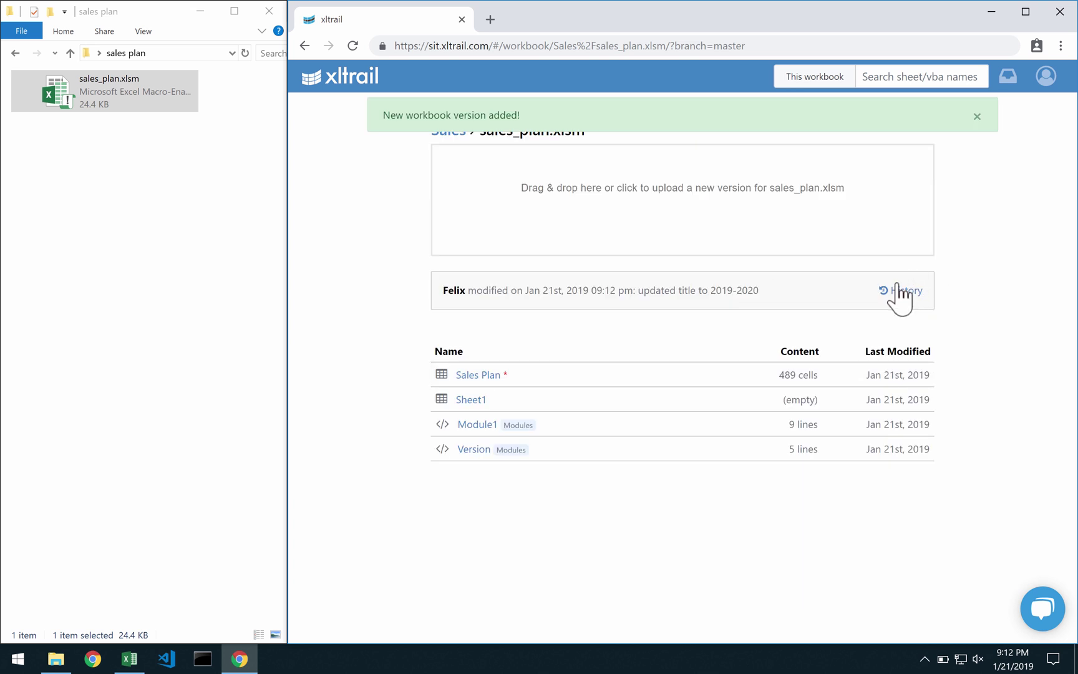
left_click(898, 292)
Step: Check B2's new 2019-2020 title in the Sales Plan diff, then return to the sales_plan.xlsm page
left_click(543, 251)
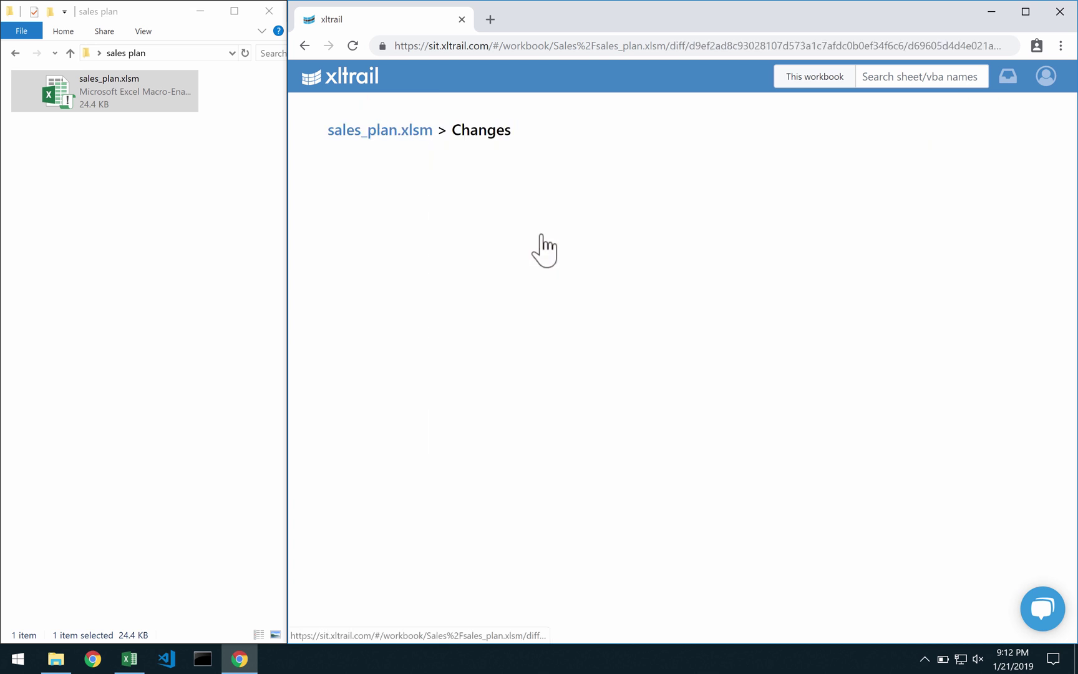
left_click(365, 268)
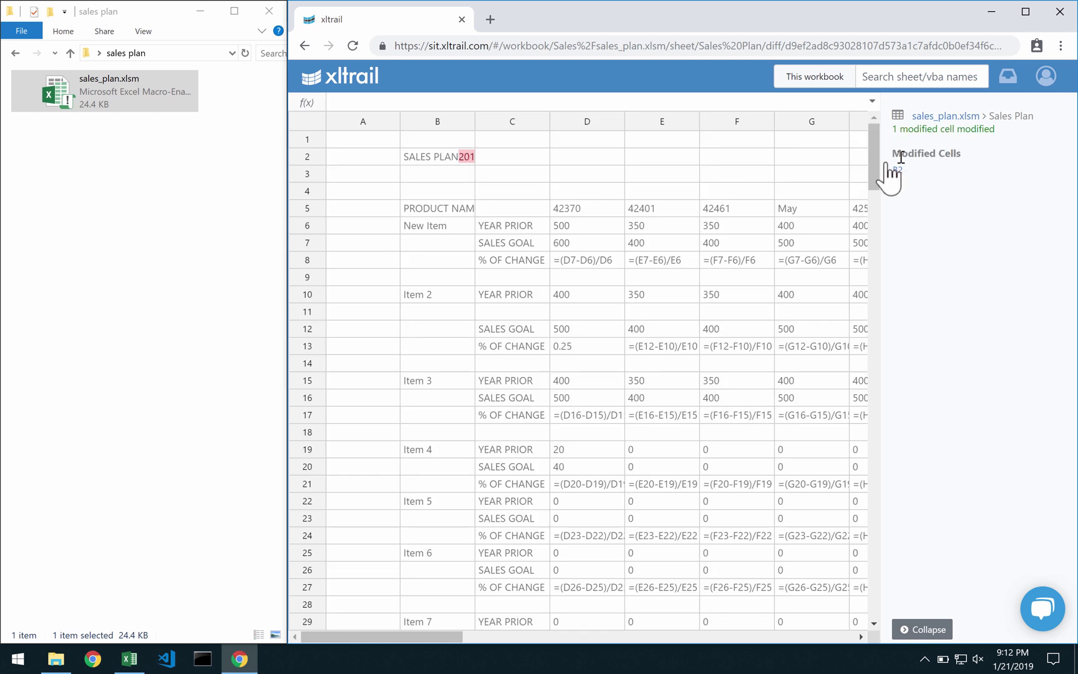
left_click(894, 168)
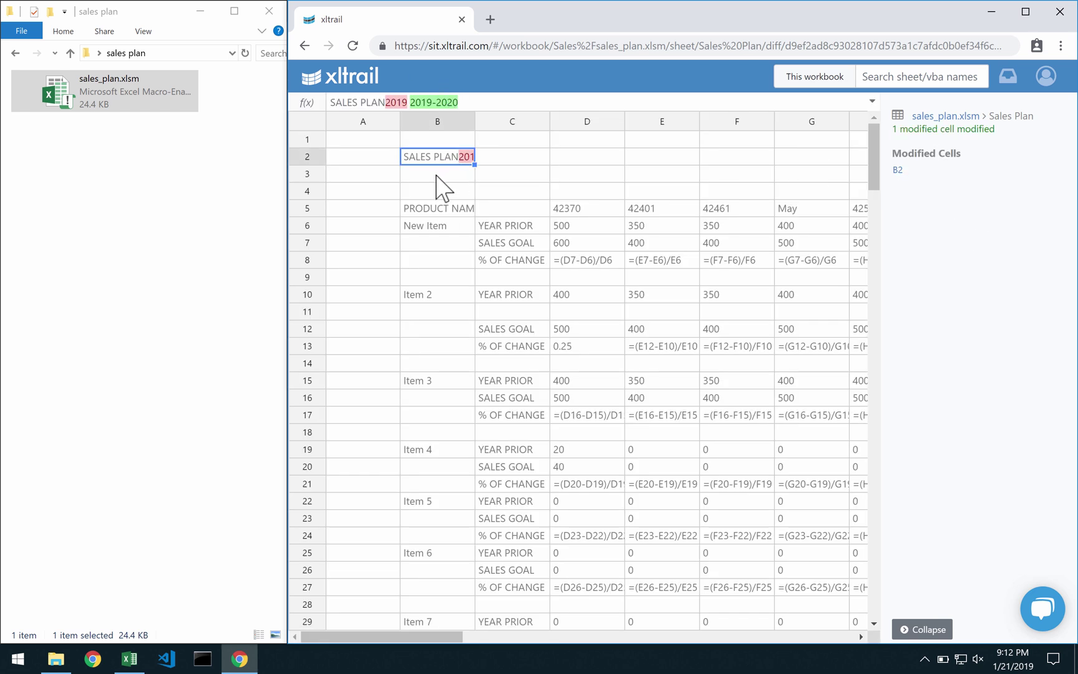
left_click(948, 118)
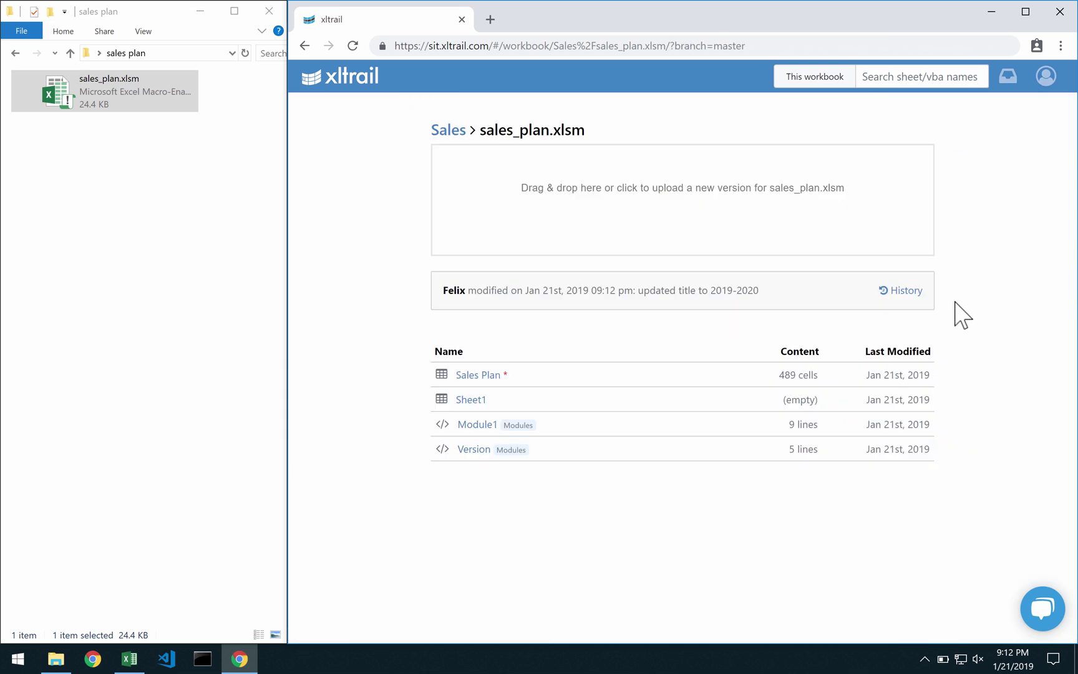
Step: In the four-version history, select and copy the initial version's hash
left_click(903, 291)
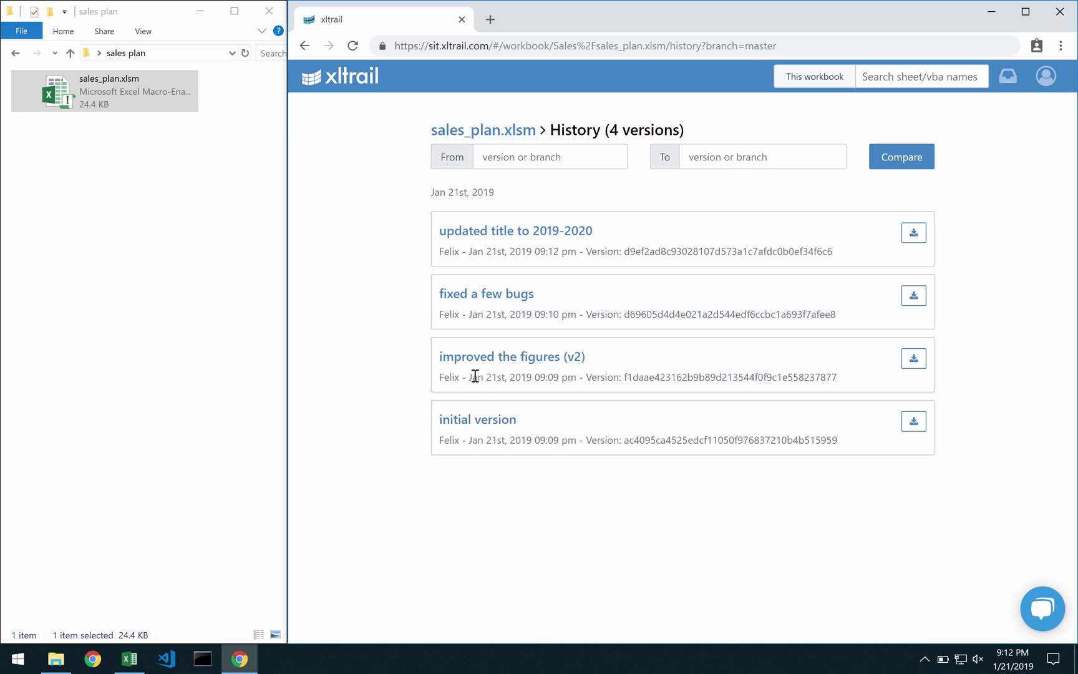
left_click_drag(471, 377, 559, 377)
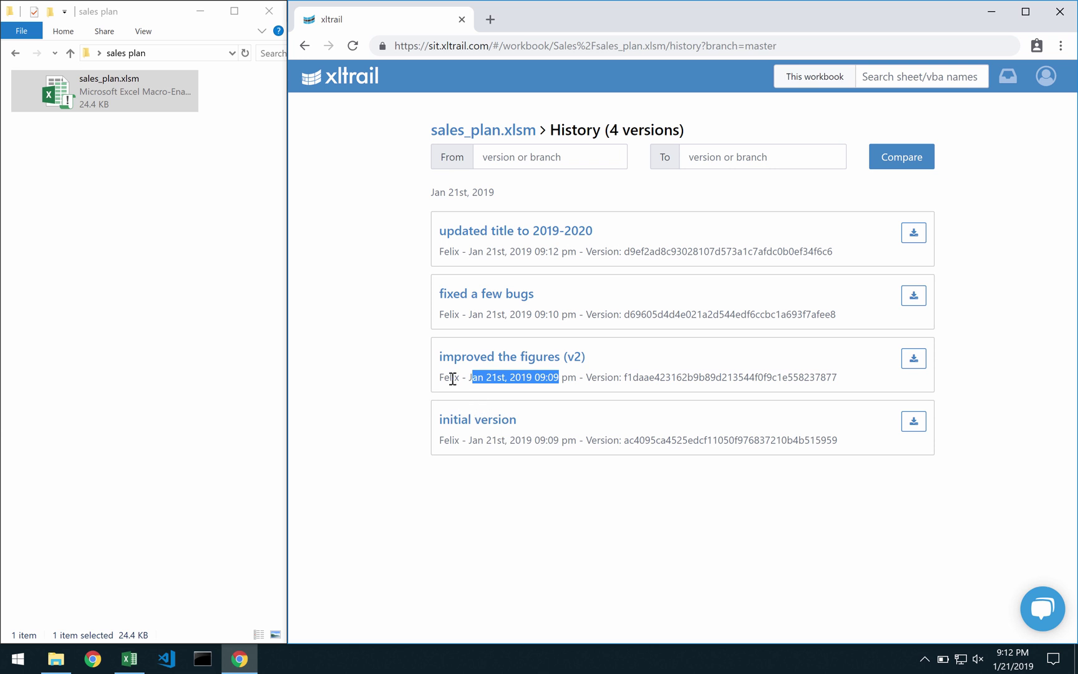
double_click(450, 377)
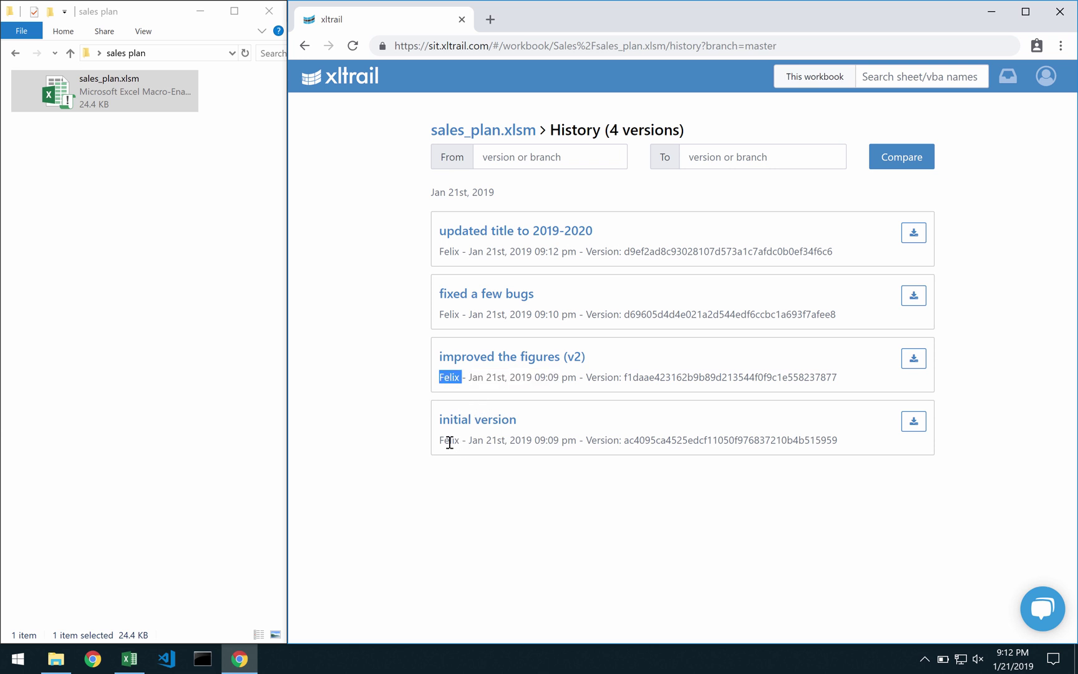
double_click(681, 437)
left_click(658, 430)
double_click(664, 439)
key("ctrl+c")
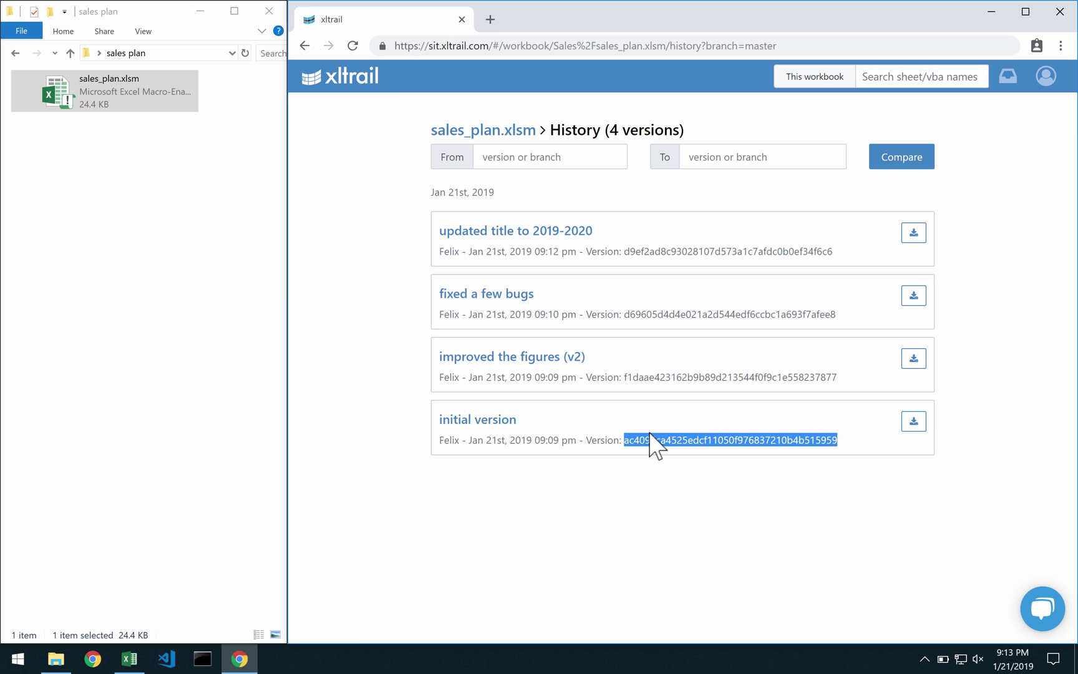
Step: Compare the initial version (From) with the 'updated title to 2019-2020' version (To) by their hashes
left_click(532, 161)
key("ctrl+v")
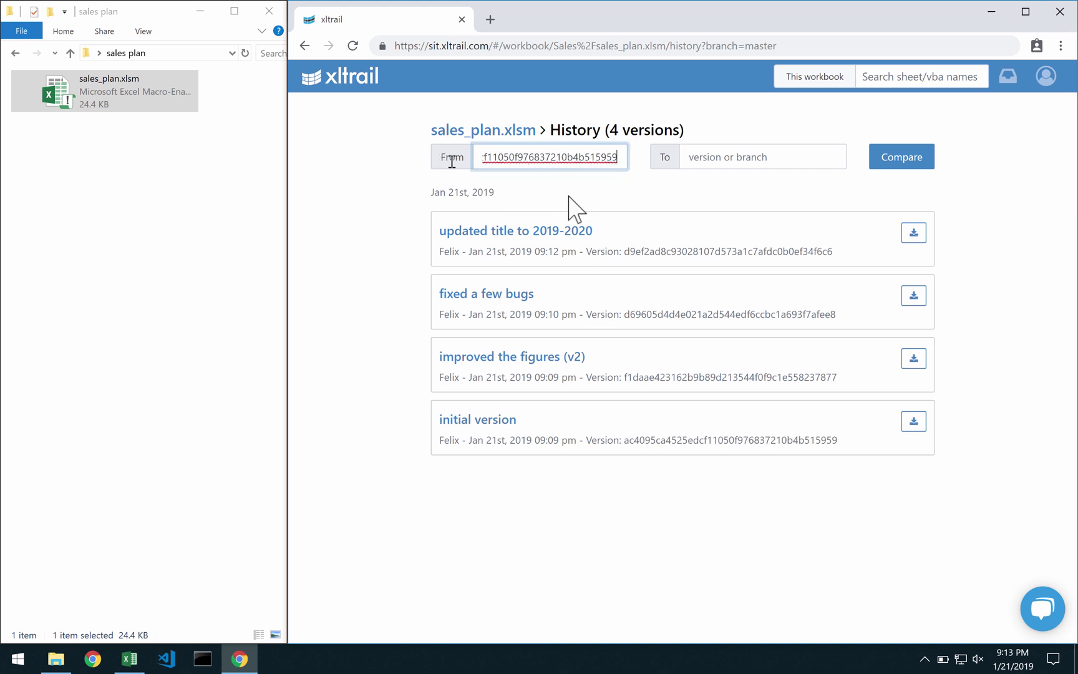
double_click(684, 251)
key("ctrl+c")
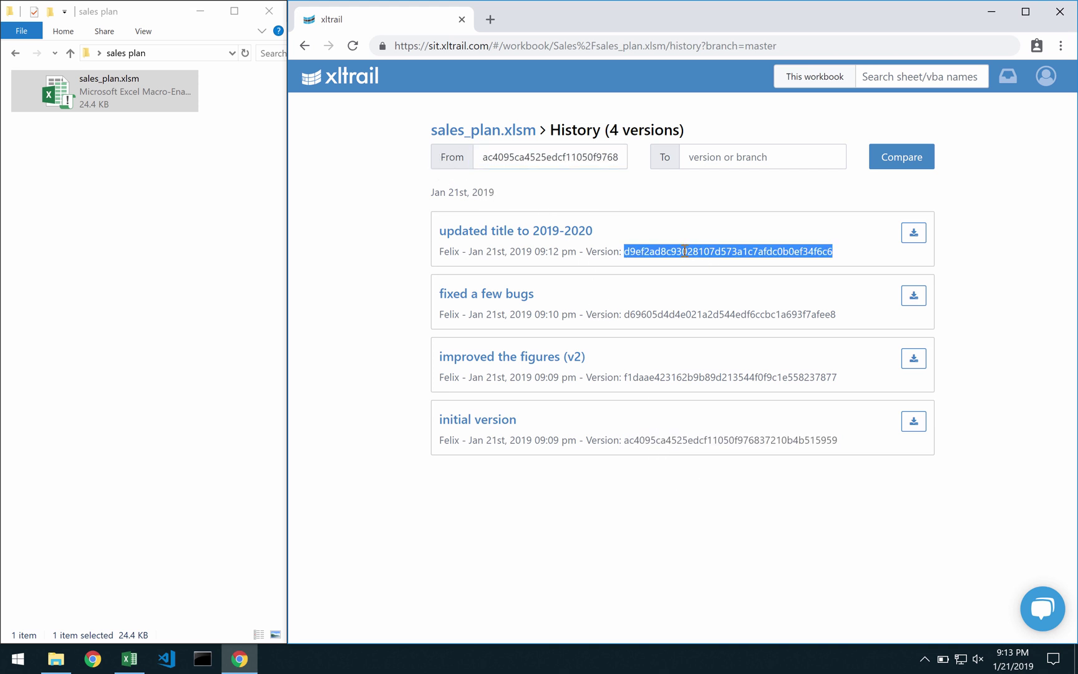
left_click(718, 161)
key("ctrl+v")
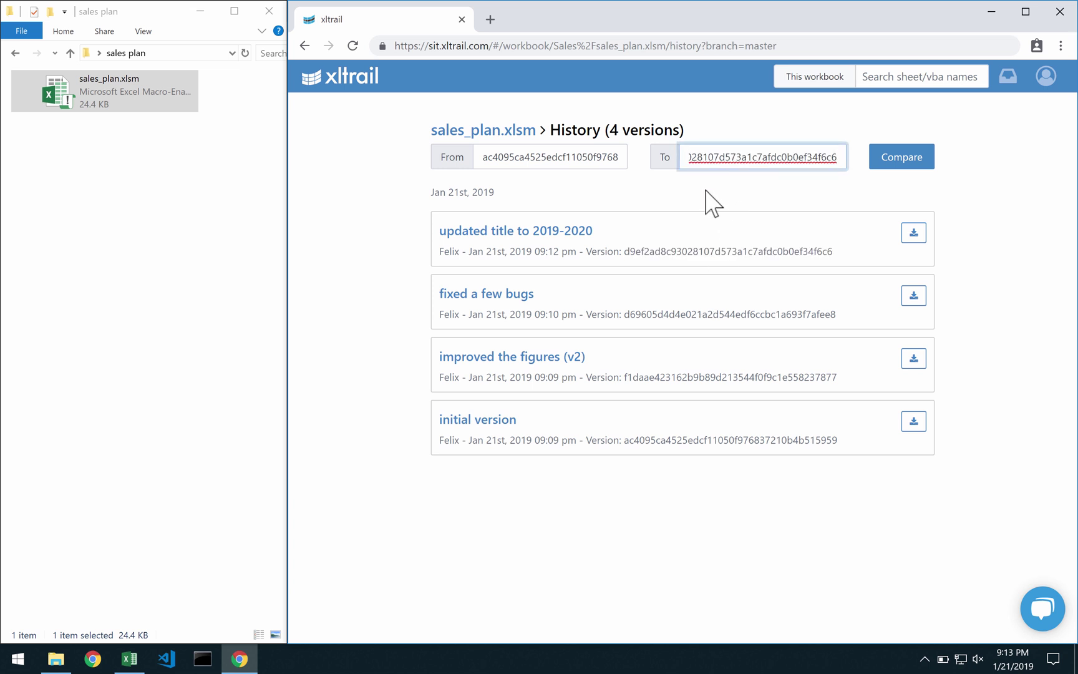
left_click(901, 181)
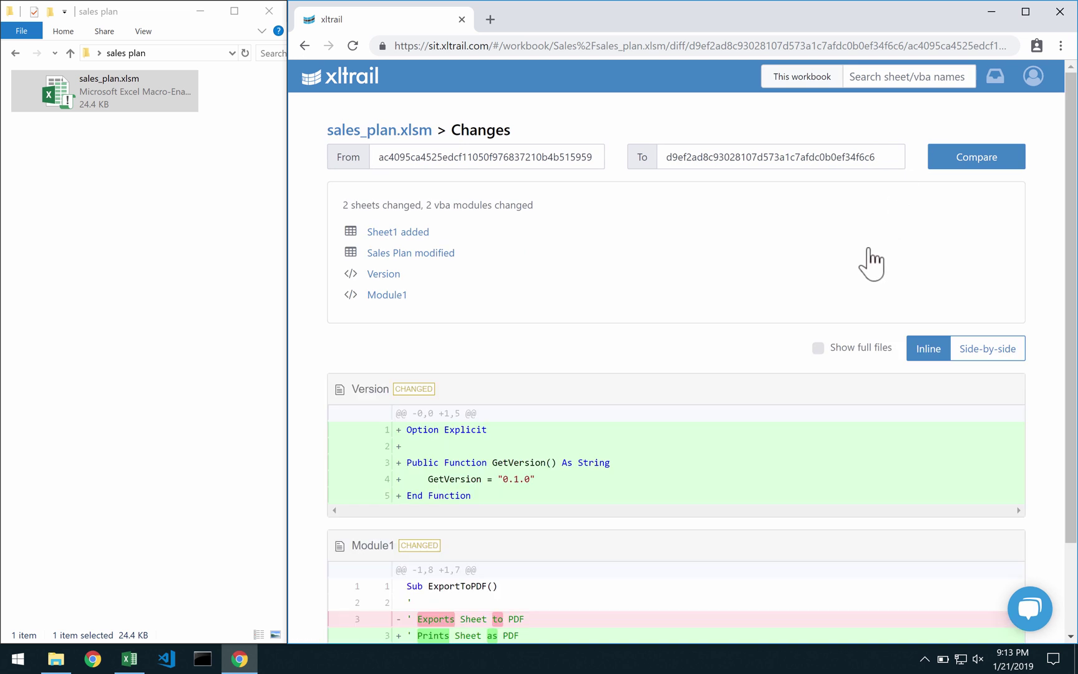
Step: Open the initial-to-newest Sales Plan diff and jump to modified cell B2
left_click(437, 255)
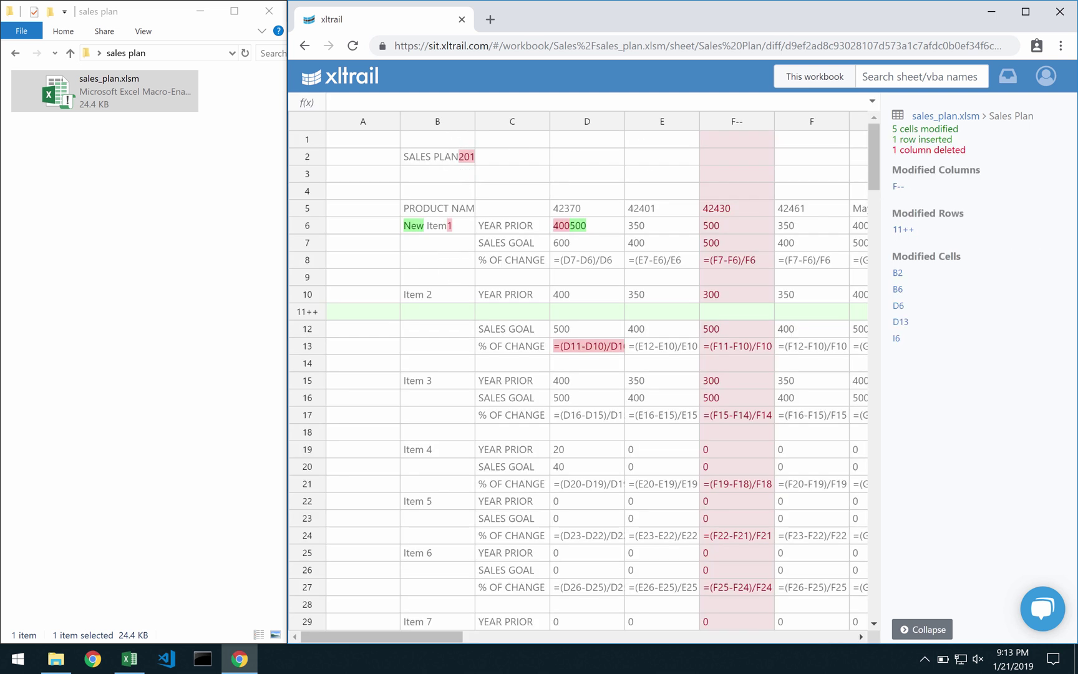
left_click(896, 273)
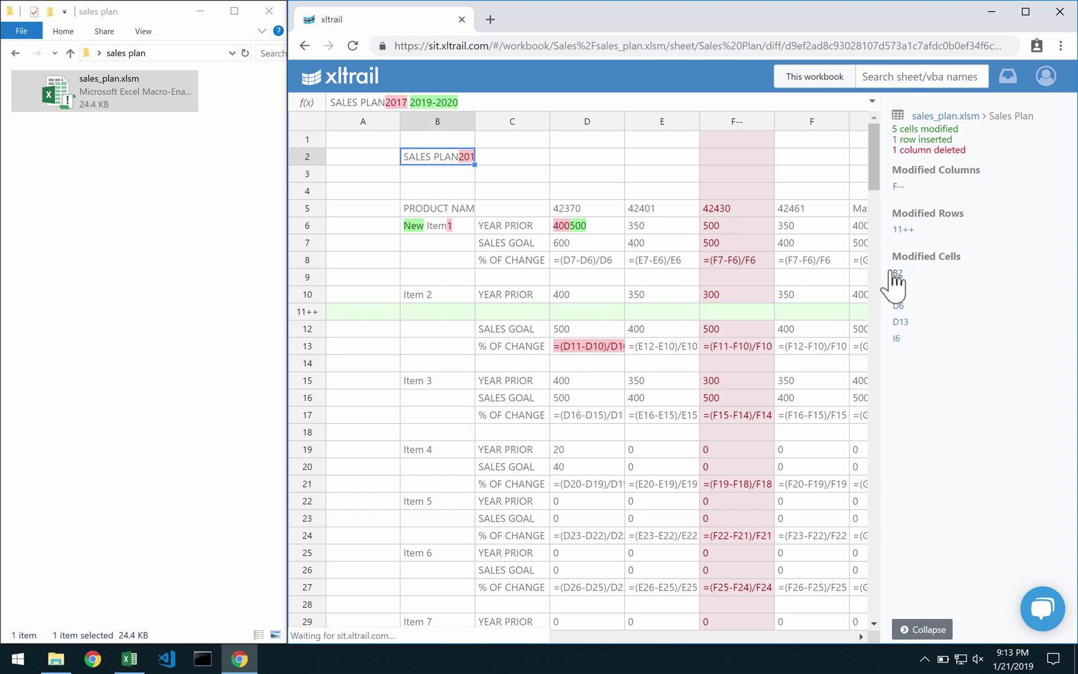